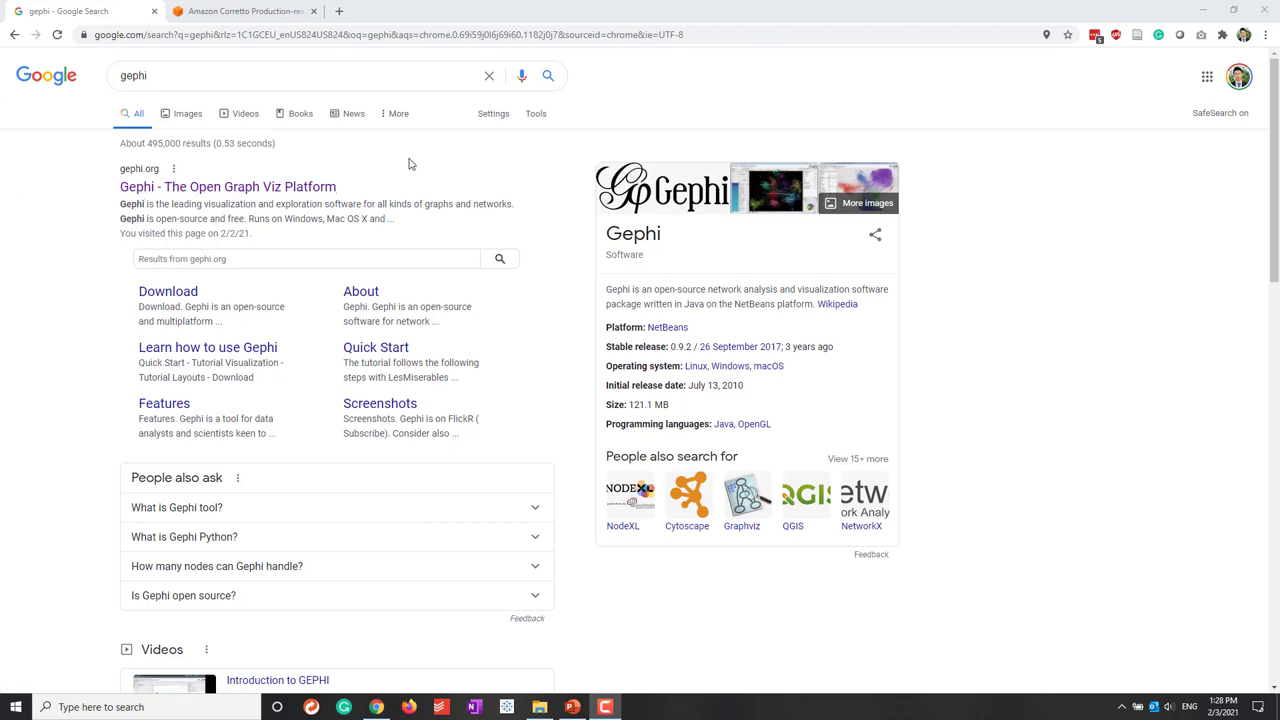
Step: Open a new Chrome tab next to the gephi search and Corretto tabs to visit java.com
{"action": "left_click", "coordinate": [339, 11]}
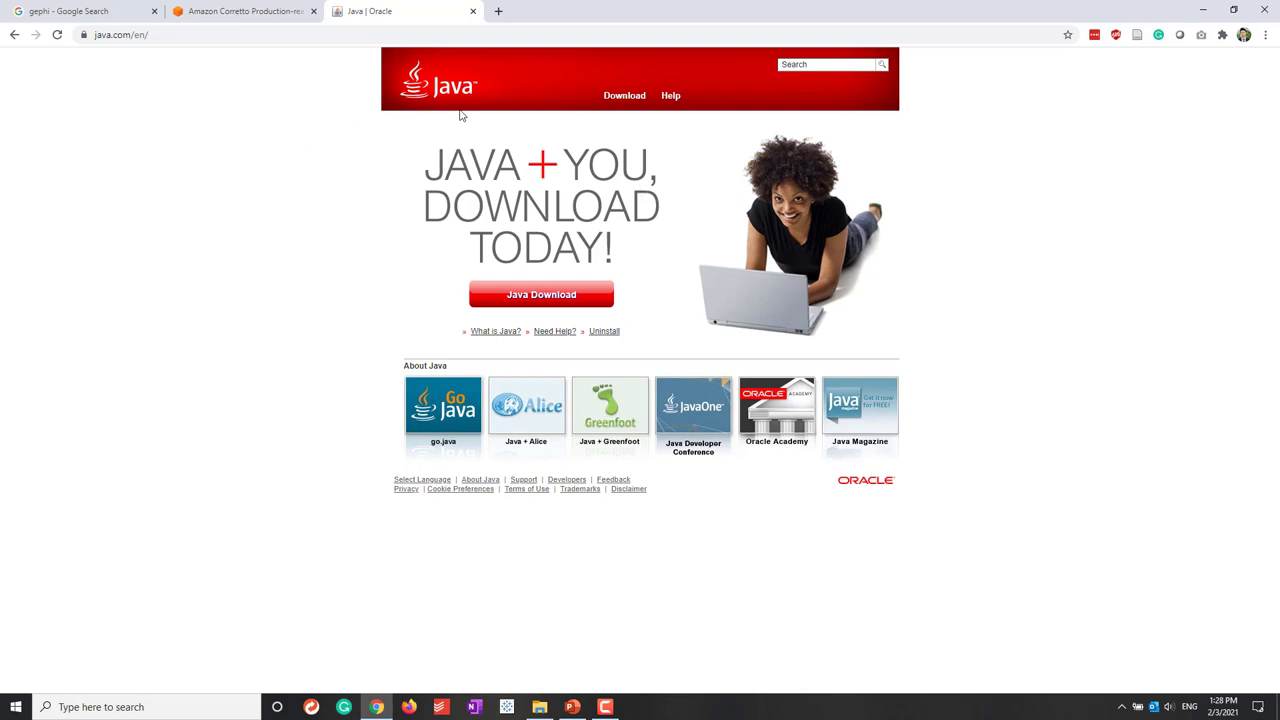
{"action": "left_click", "coordinate": [231, 11]}
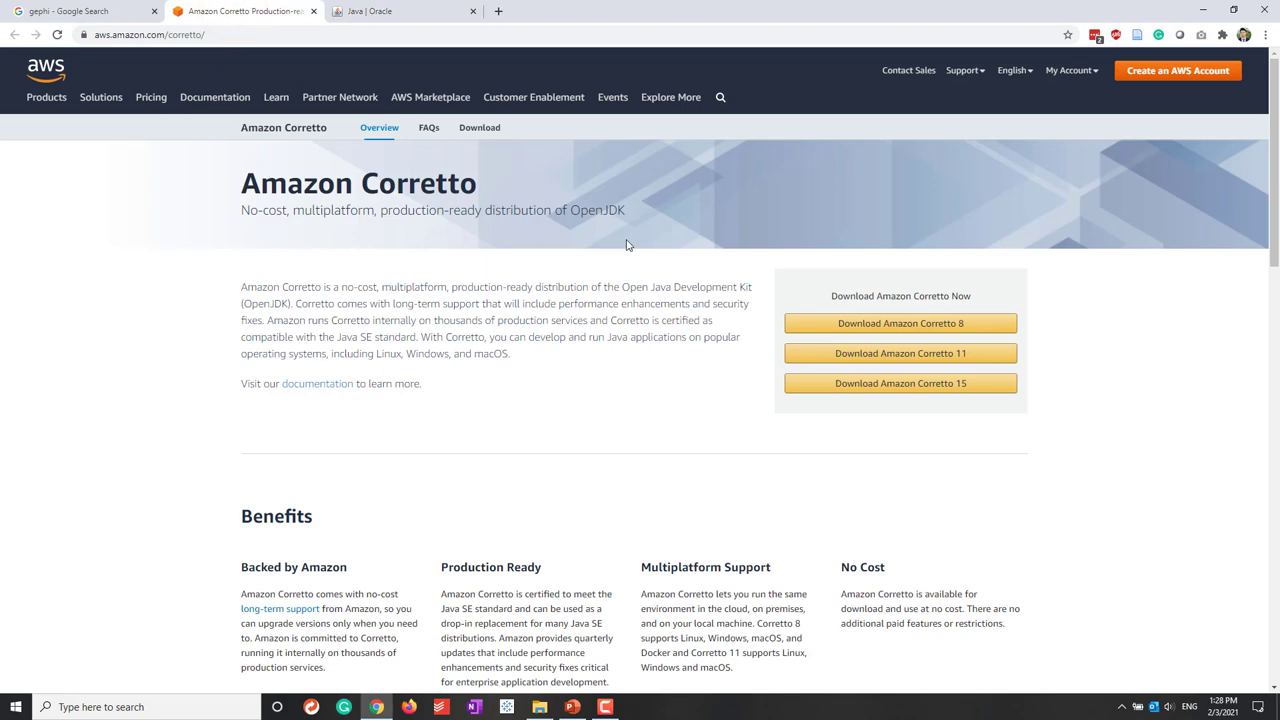
{"action": "left_click_drag", "start_coordinate": [238, 188], "coordinate": [466, 190]}
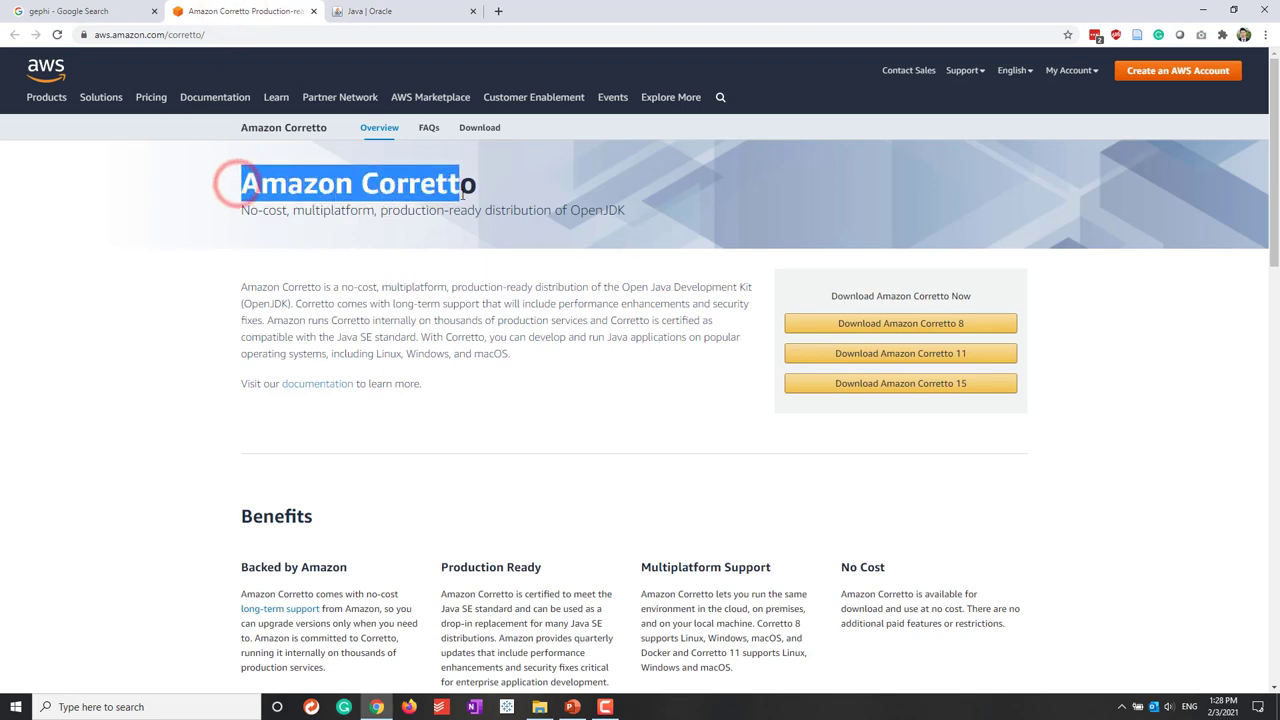
{"action": "left_click", "coordinate": [475, 192]}
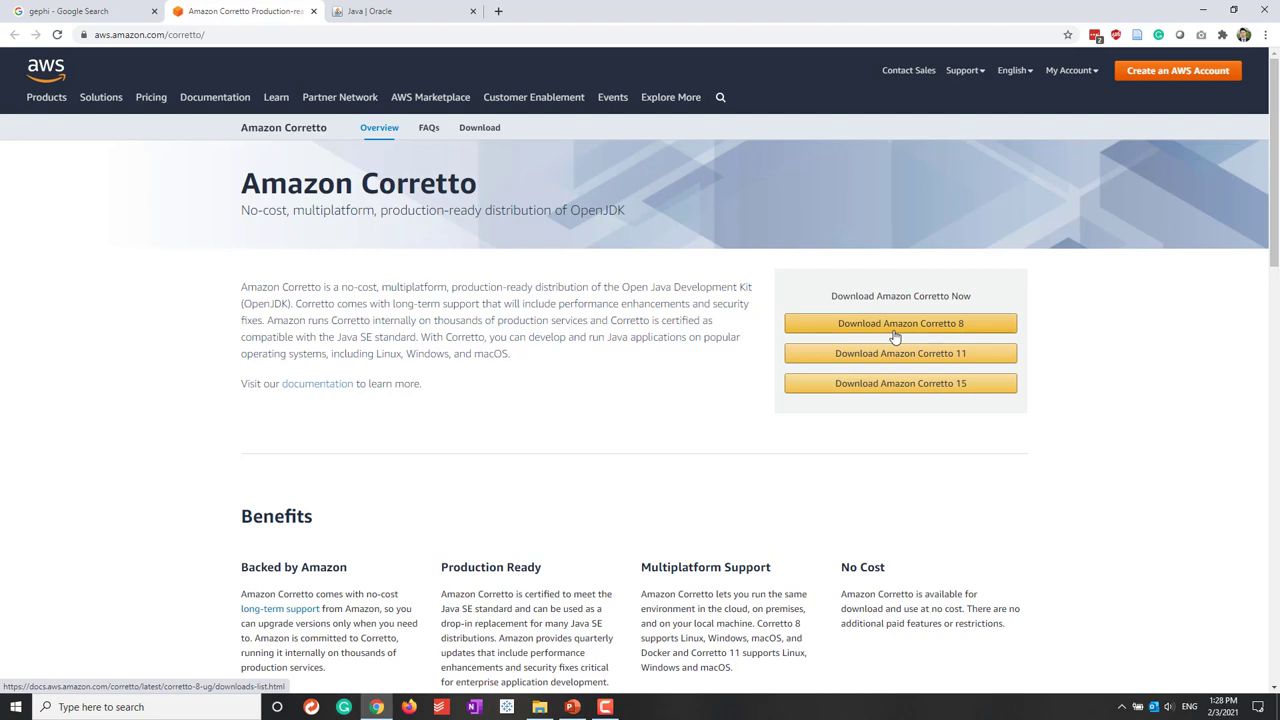
{"action": "left_click", "coordinate": [645, 288]}
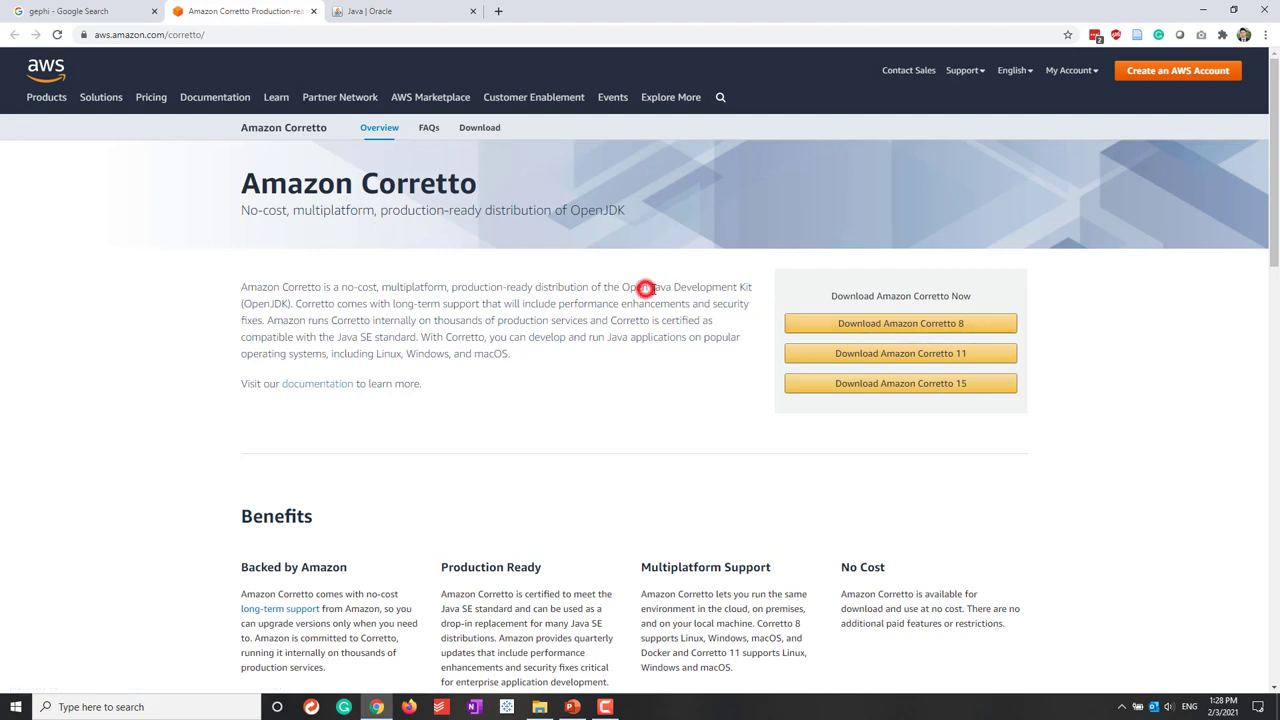
{"action": "left_click_drag", "start_coordinate": [645, 288], "coordinate": [757, 291]}
{"action": "left_click", "coordinate": [640, 288]}
{"action": "left_click", "coordinate": [349, 12]}
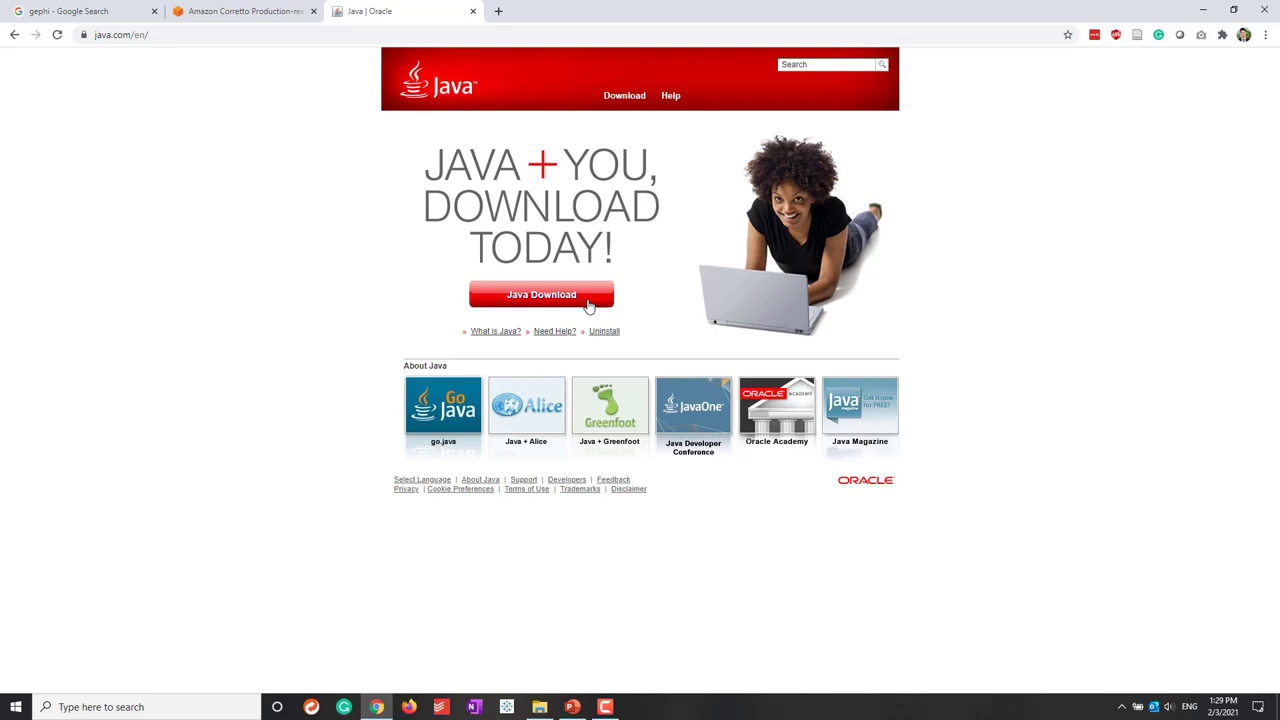
{"action": "left_click", "coordinate": [217, 11]}
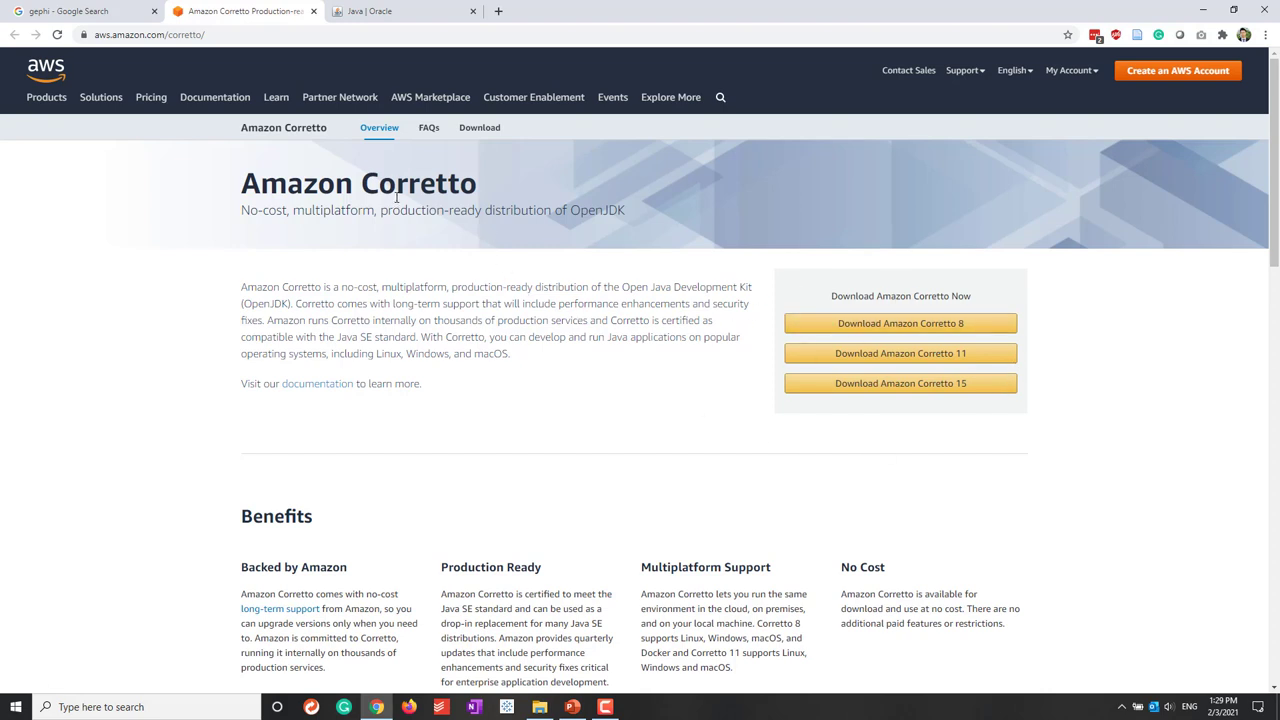
{"action": "left_click", "coordinate": [370, 11]}
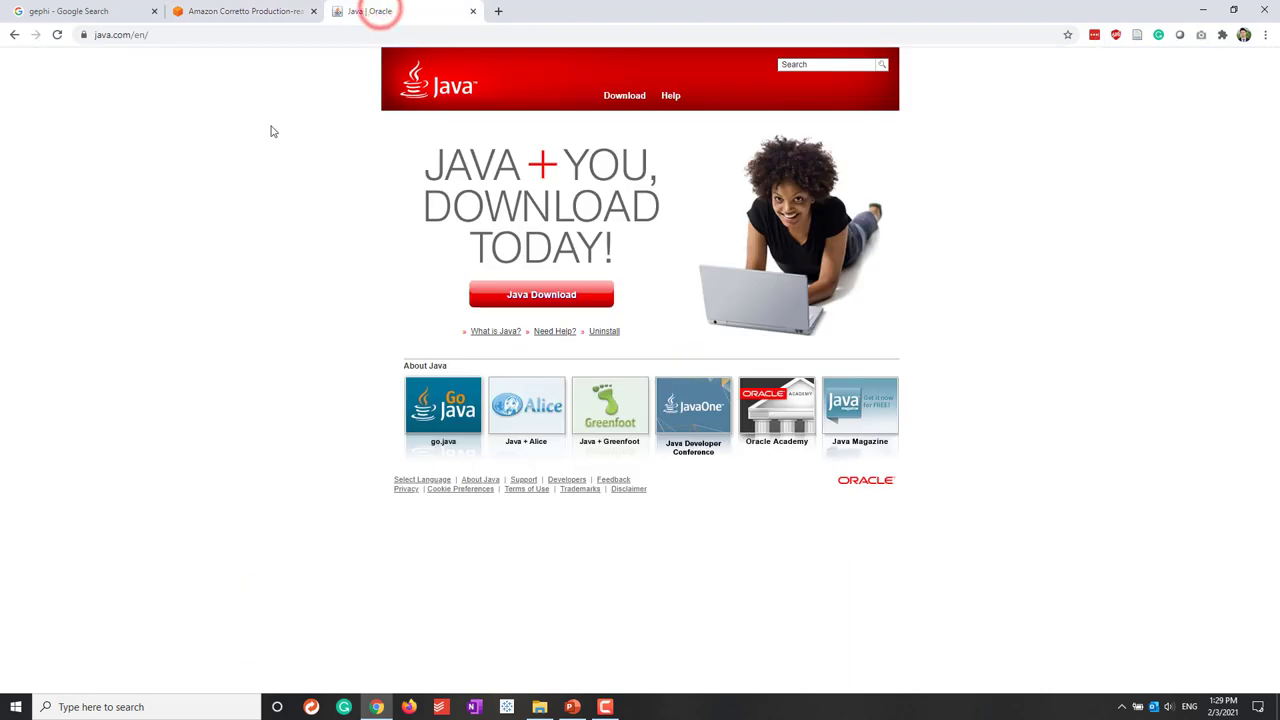
Step: From the gephi search results, go to gephi.org and download gephi-0.9.2-windows.exe
{"action": "left_click", "coordinate": [76, 11]}
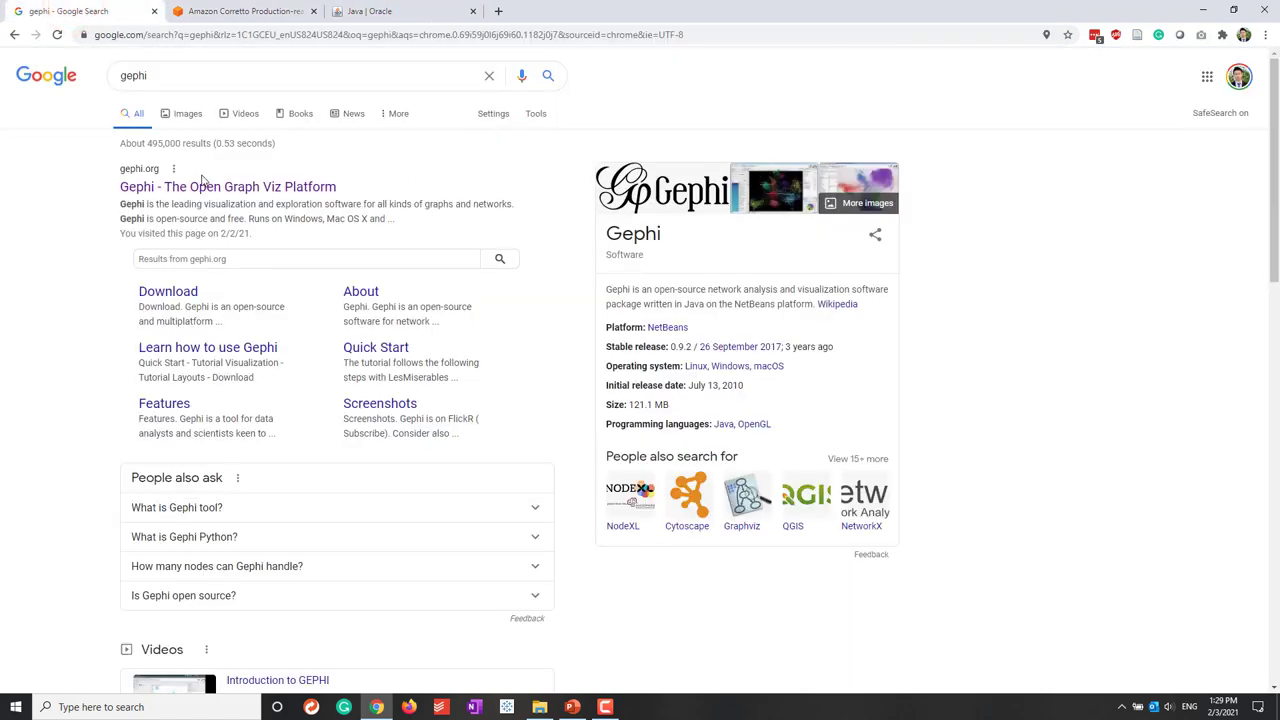
{"action": "left_click", "coordinate": [252, 188]}
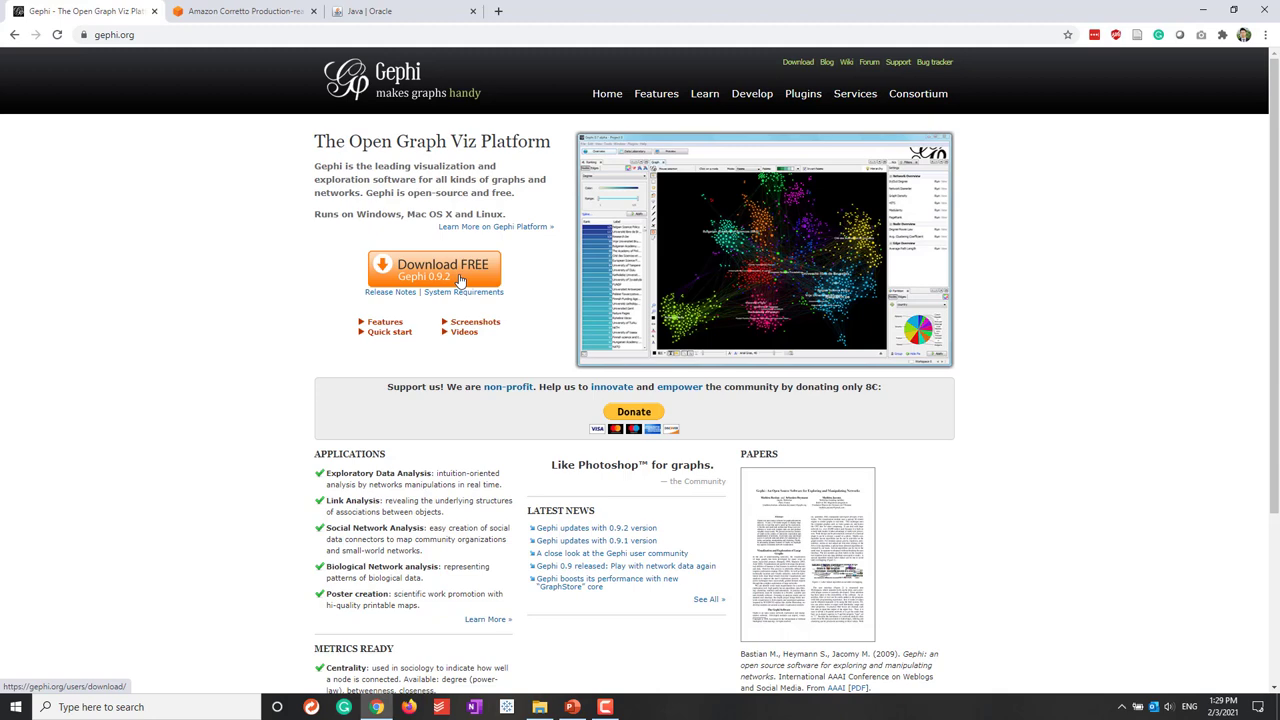
{"action": "left_click", "coordinate": [443, 277]}
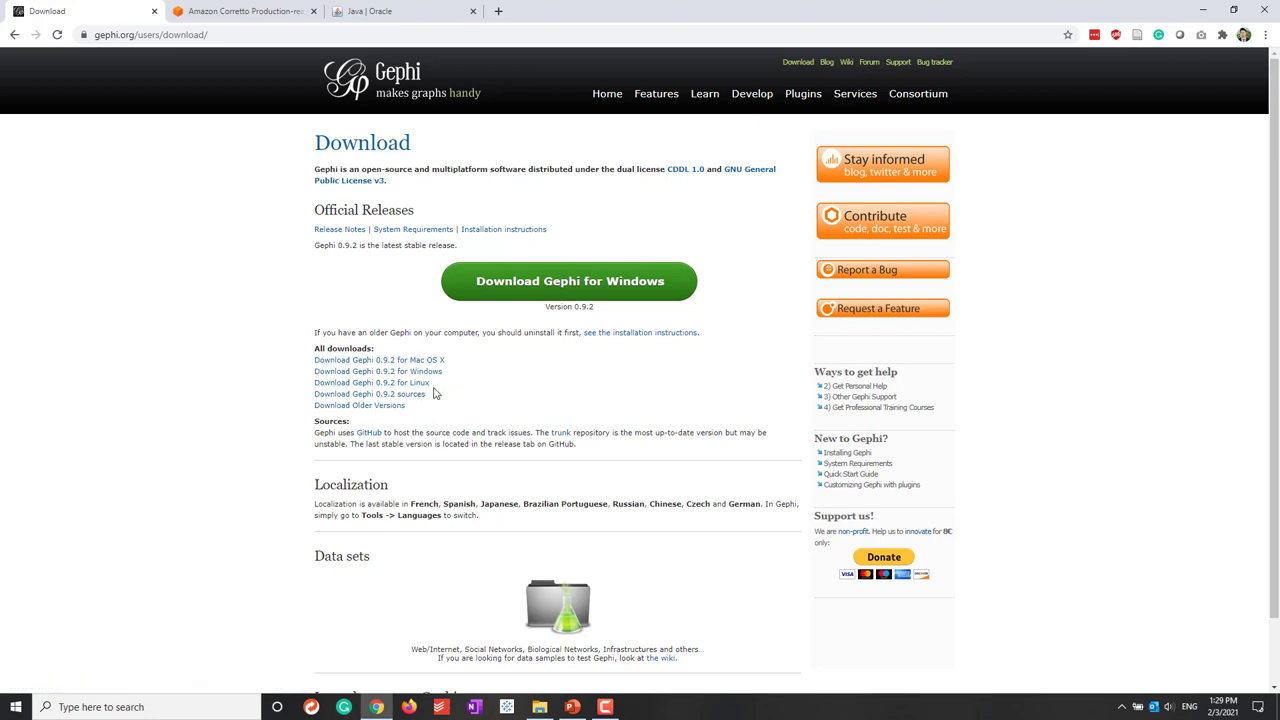
{"action": "left_click", "coordinate": [547, 290]}
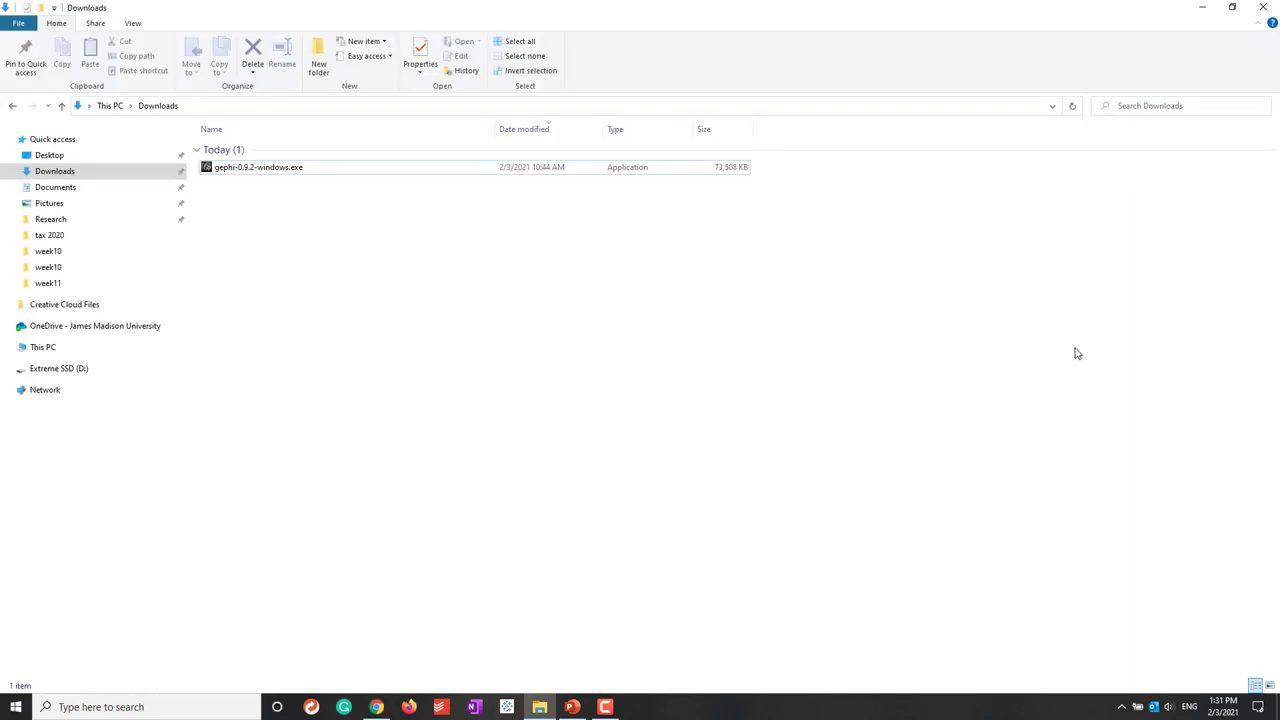
{"action": "left_click", "coordinate": [396, 290]}
Step: Run gephi-0.9.2-windows.exe from Downloads as administrator
{"action": "right_click", "coordinate": [277, 170]}
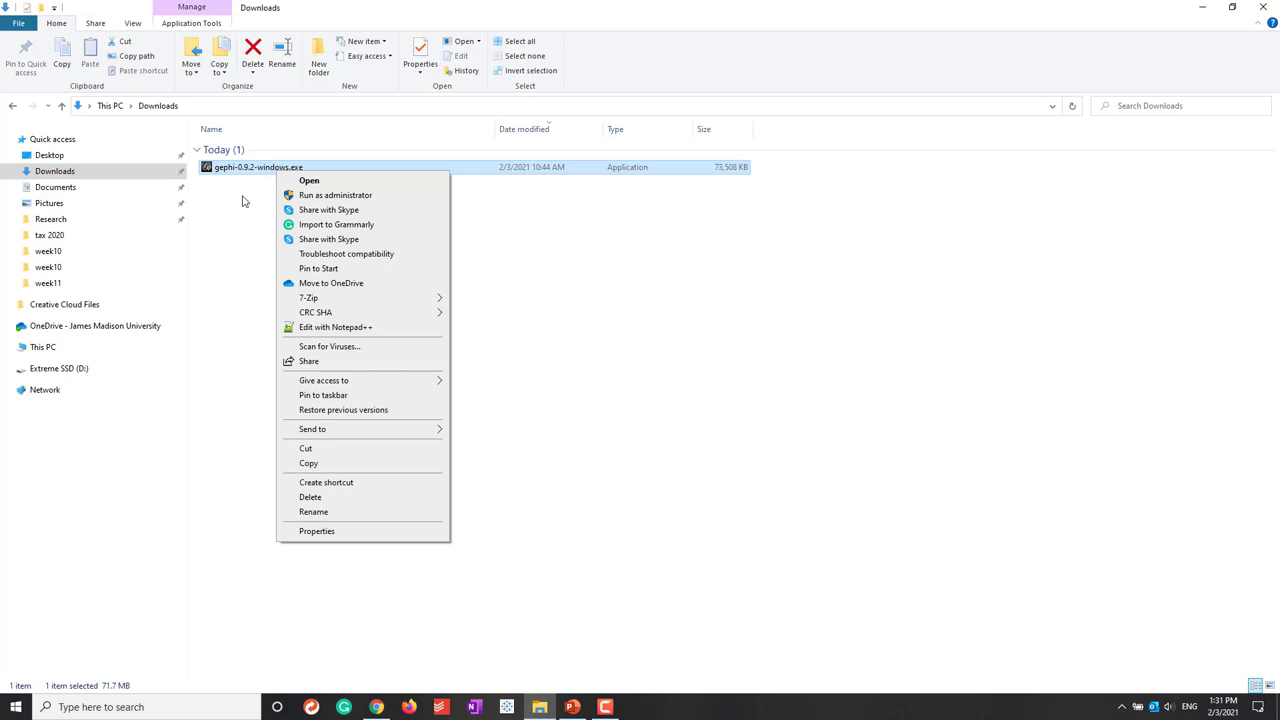
{"action": "left_click", "coordinate": [321, 197]}
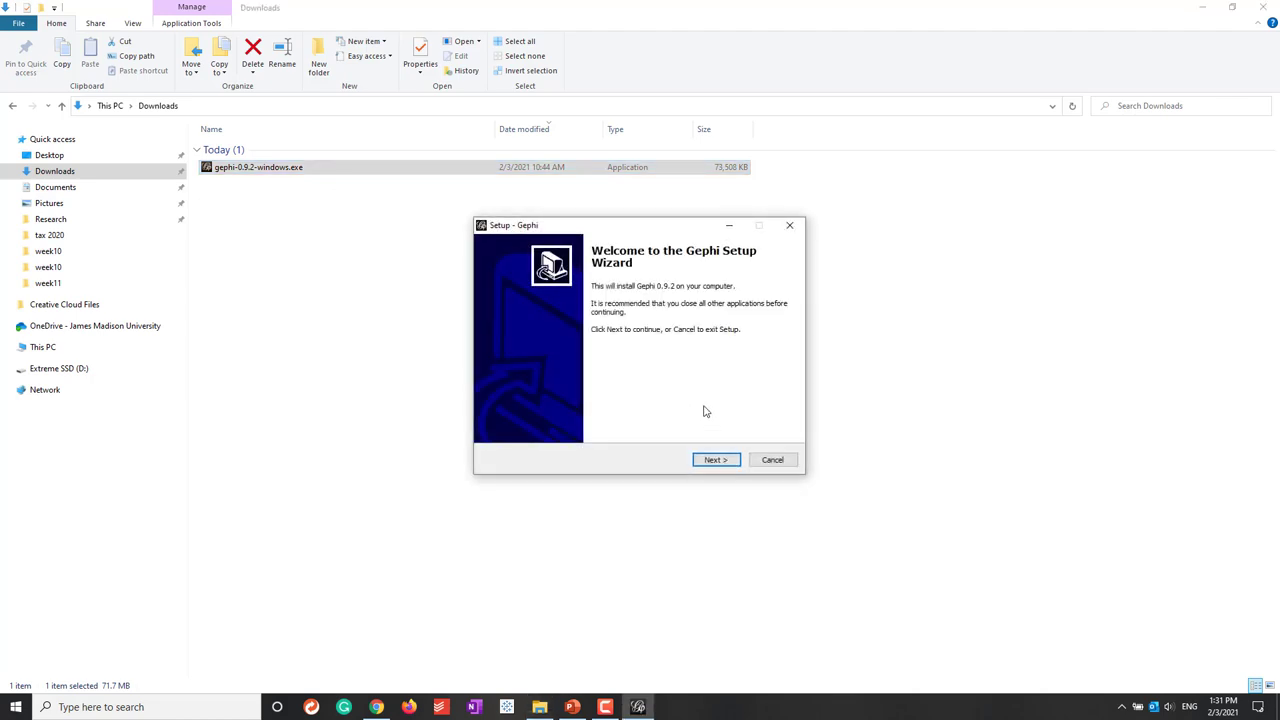
Step: Accept the licence and install Gephi 0.9.2 with the default location and Start Menu folder, then finish
{"action": "left_click", "coordinate": [714, 461]}
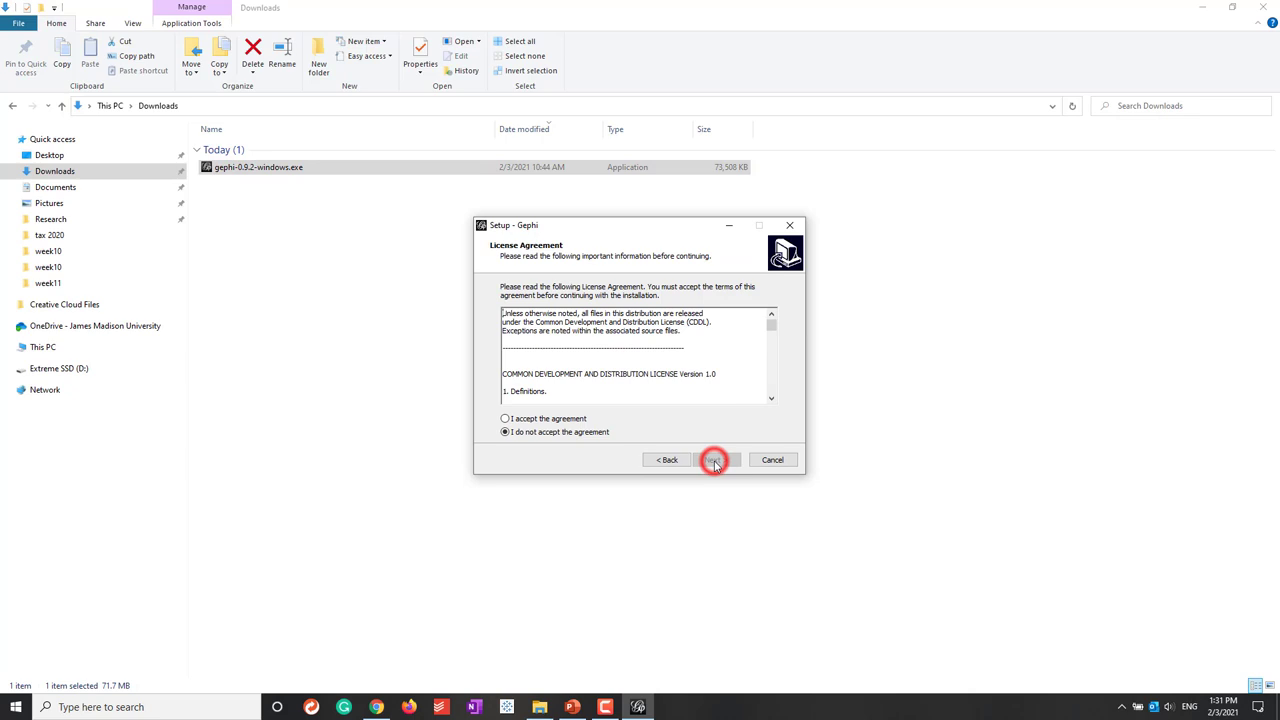
{"action": "left_click", "coordinate": [574, 419]}
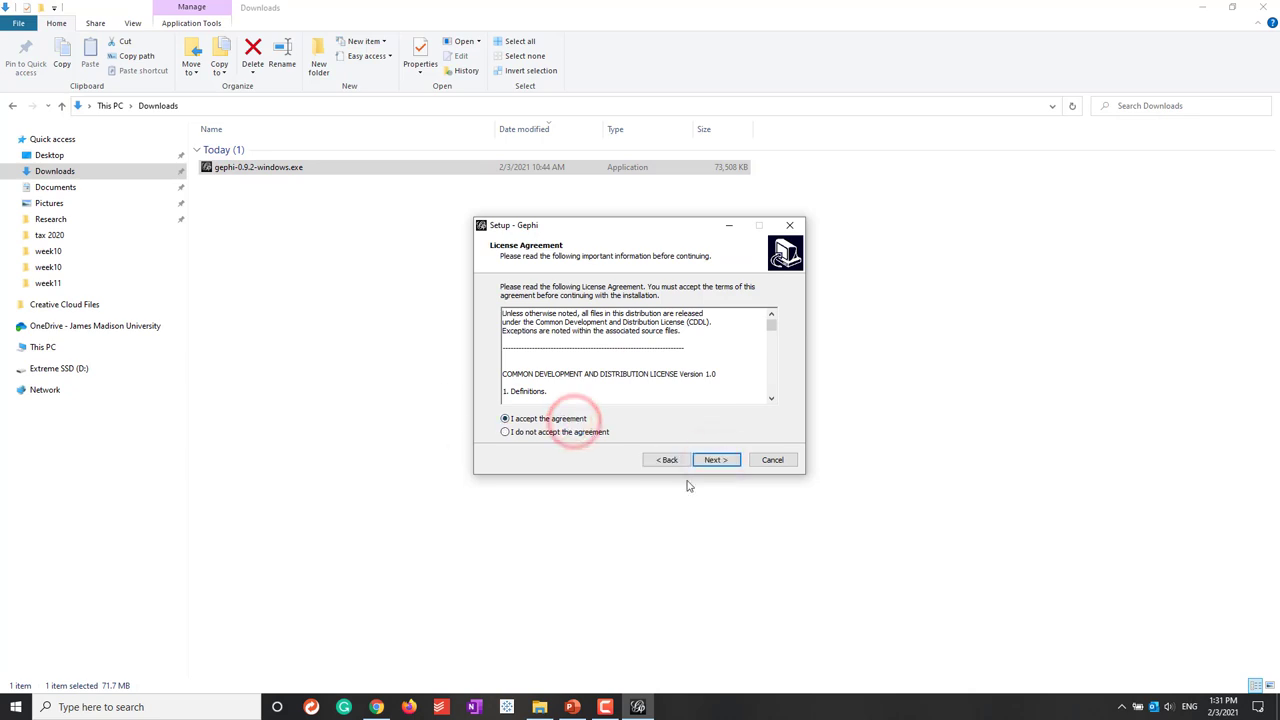
{"action": "left_click", "coordinate": [714, 460]}
{"action": "left_click", "coordinate": [711, 460]}
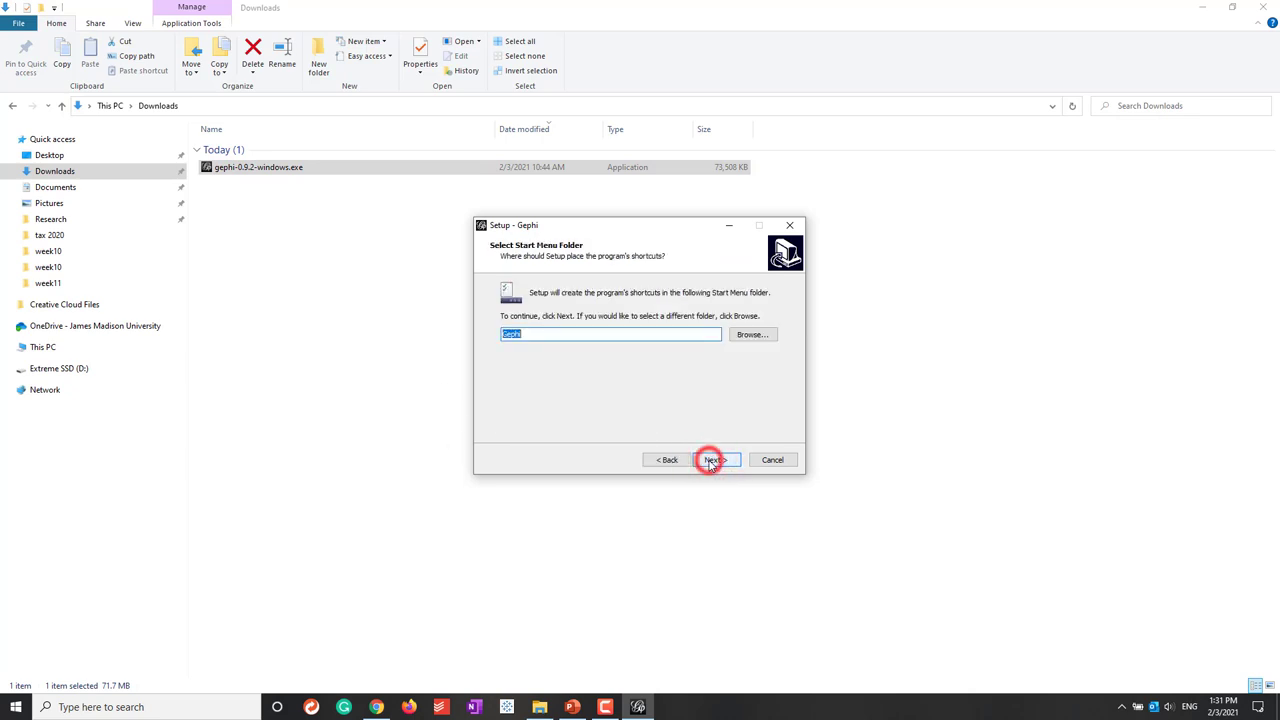
{"action": "left_click", "coordinate": [711, 460]}
{"action": "left_click", "coordinate": [711, 460]}
{"action": "left_click", "coordinate": [710, 460]}
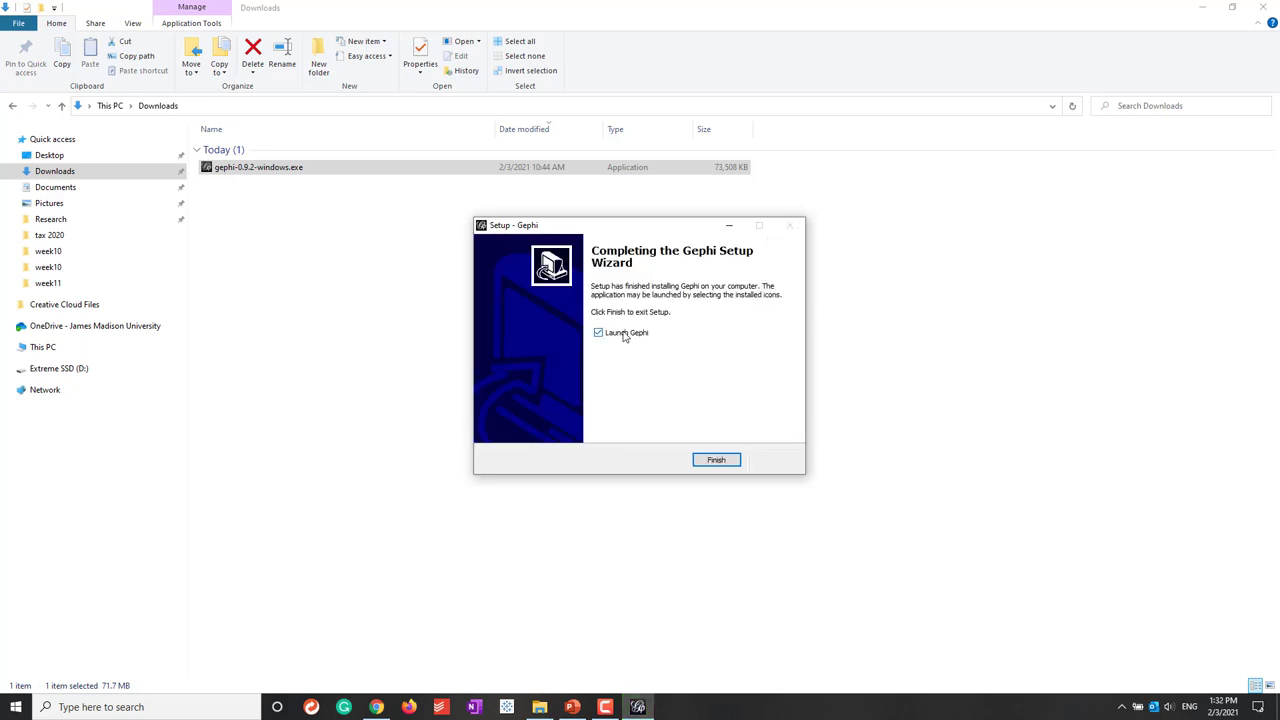
{"action": "left_click", "coordinate": [710, 459]}
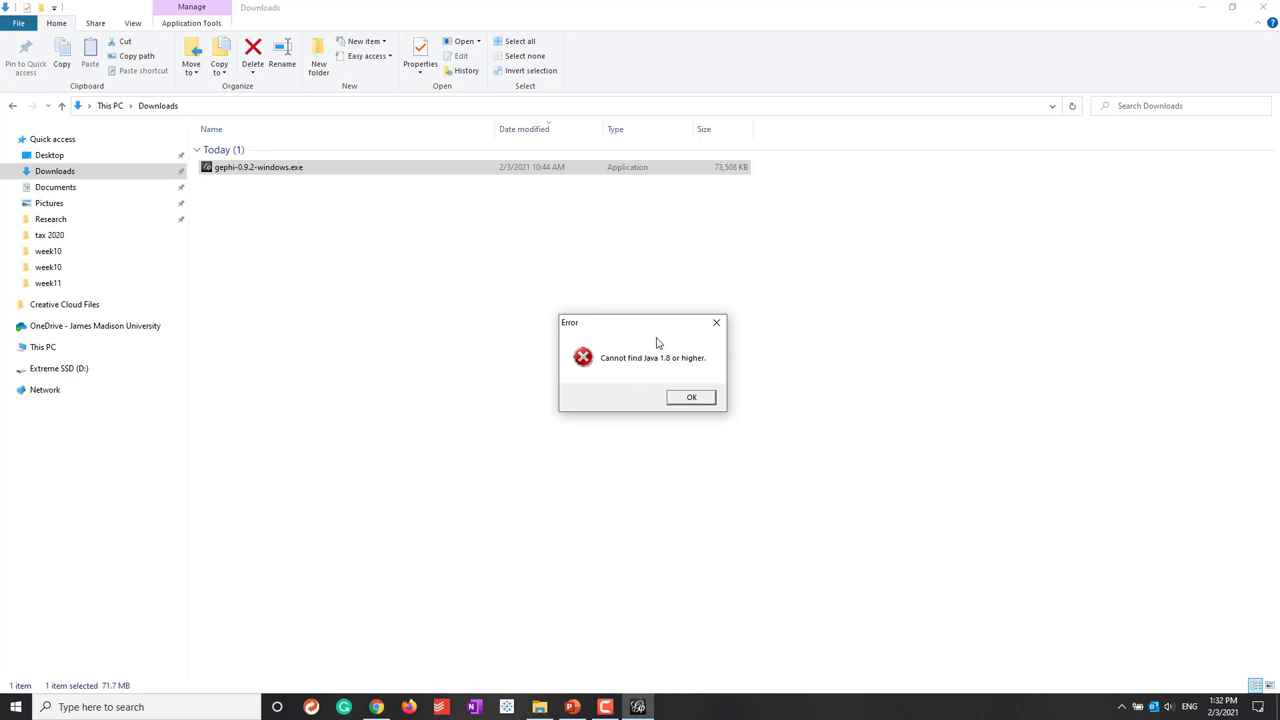
Step: Dismiss the 'Cannot find Java 1.8' error and browse to C:\Program Files
{"action": "left_click", "coordinate": [681, 399]}
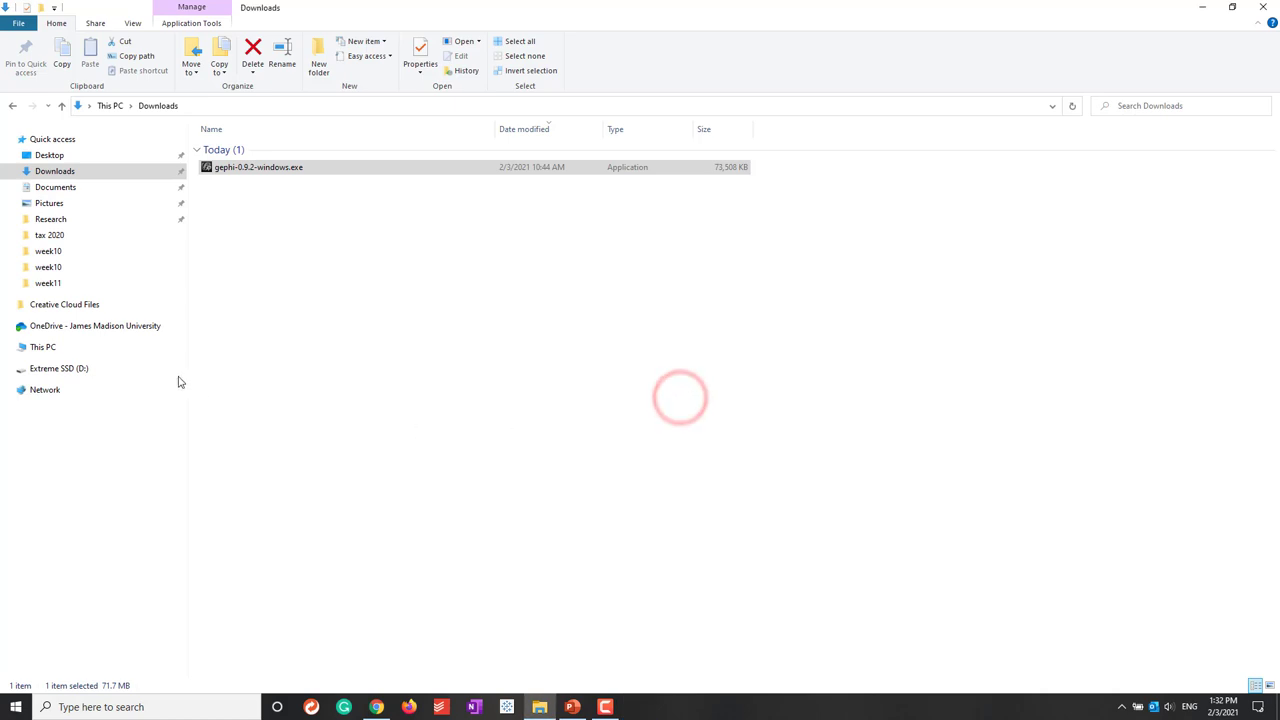
{"action": "left_click", "coordinate": [56, 350]}
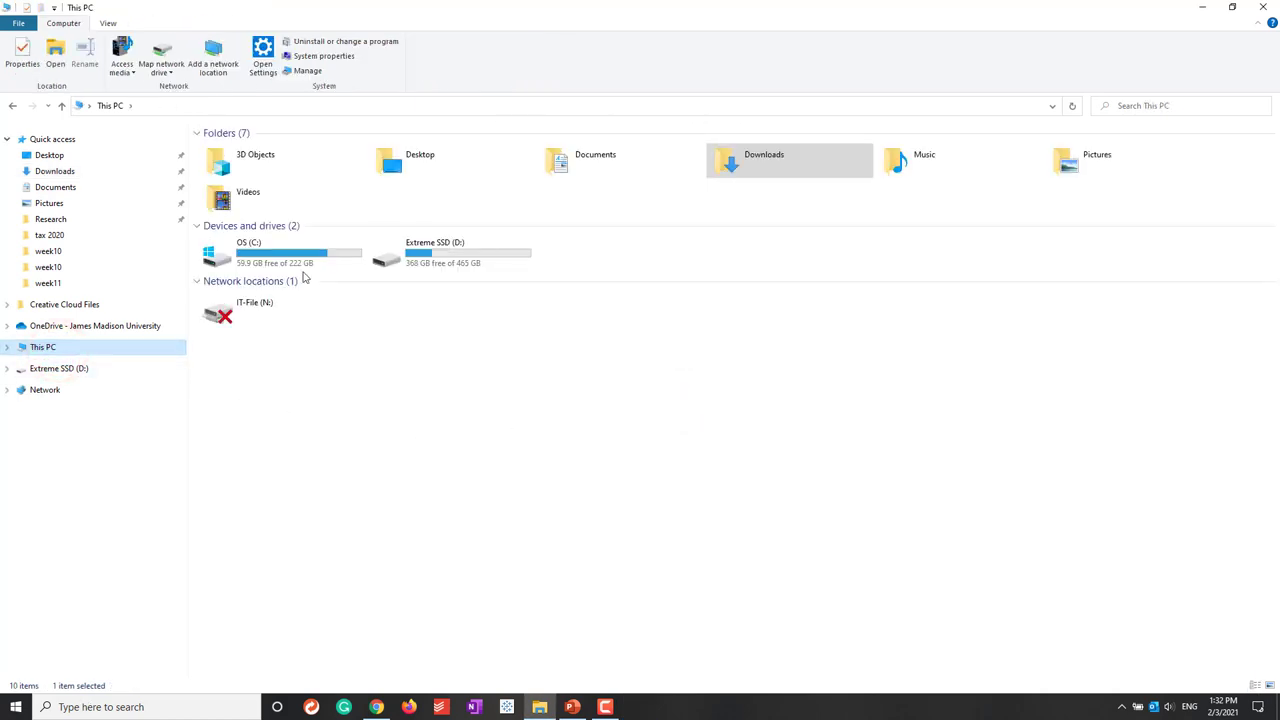
{"action": "left_click", "coordinate": [265, 253]}
{"action": "double_click", "coordinate": [265, 253]}
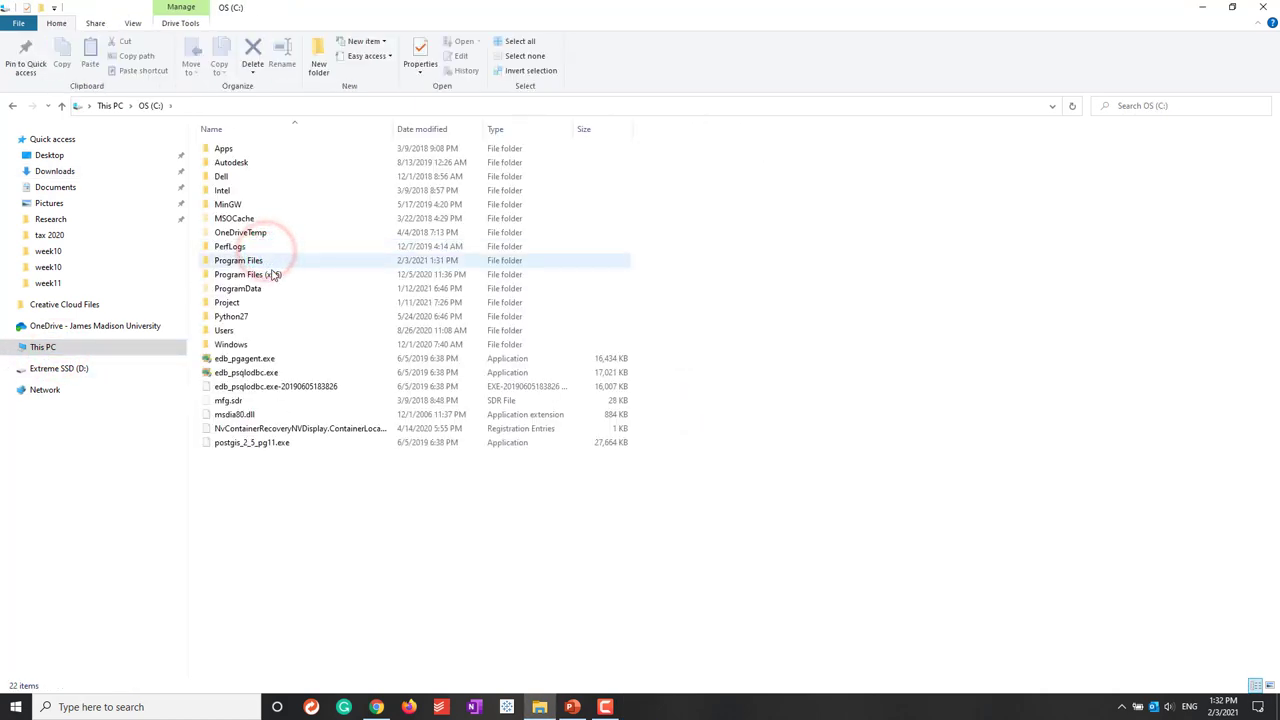
{"action": "double_click", "coordinate": [258, 262]}
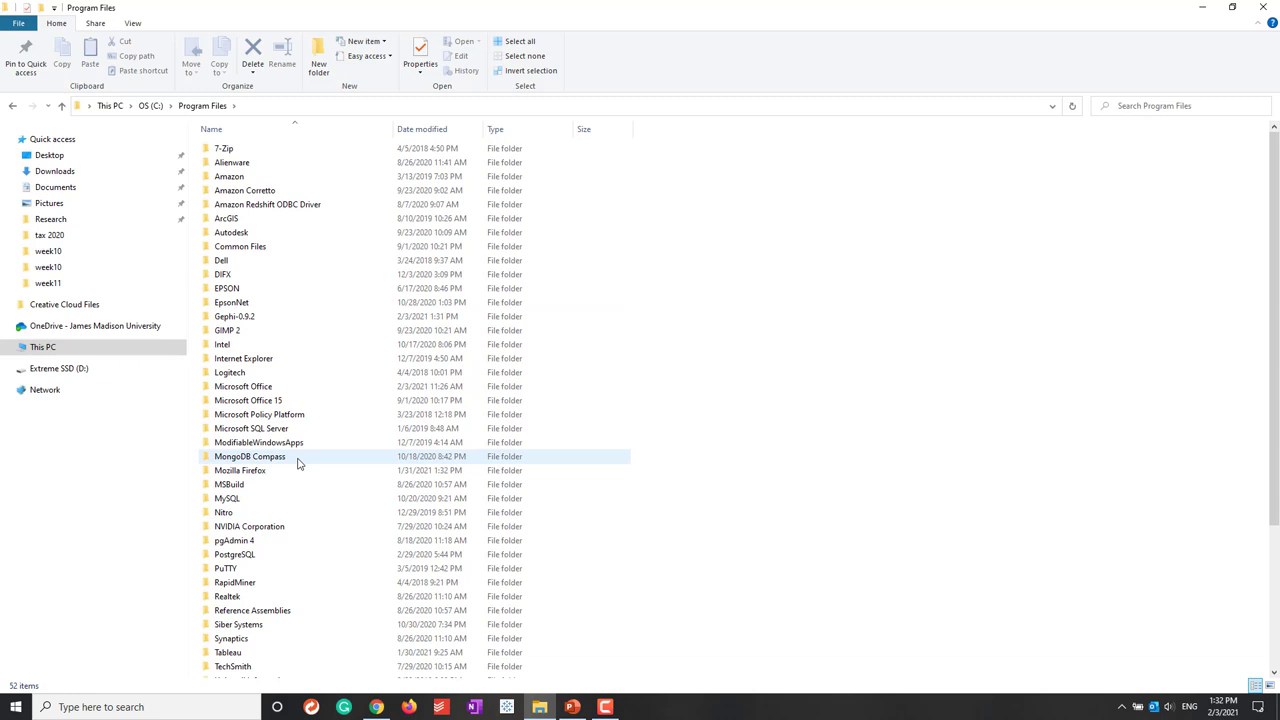
Step: Copy the address-bar path of the Amazon Corretto\jdk11.0.8_10 folder
{"action": "mouse_move", "coordinate": [297, 463]}
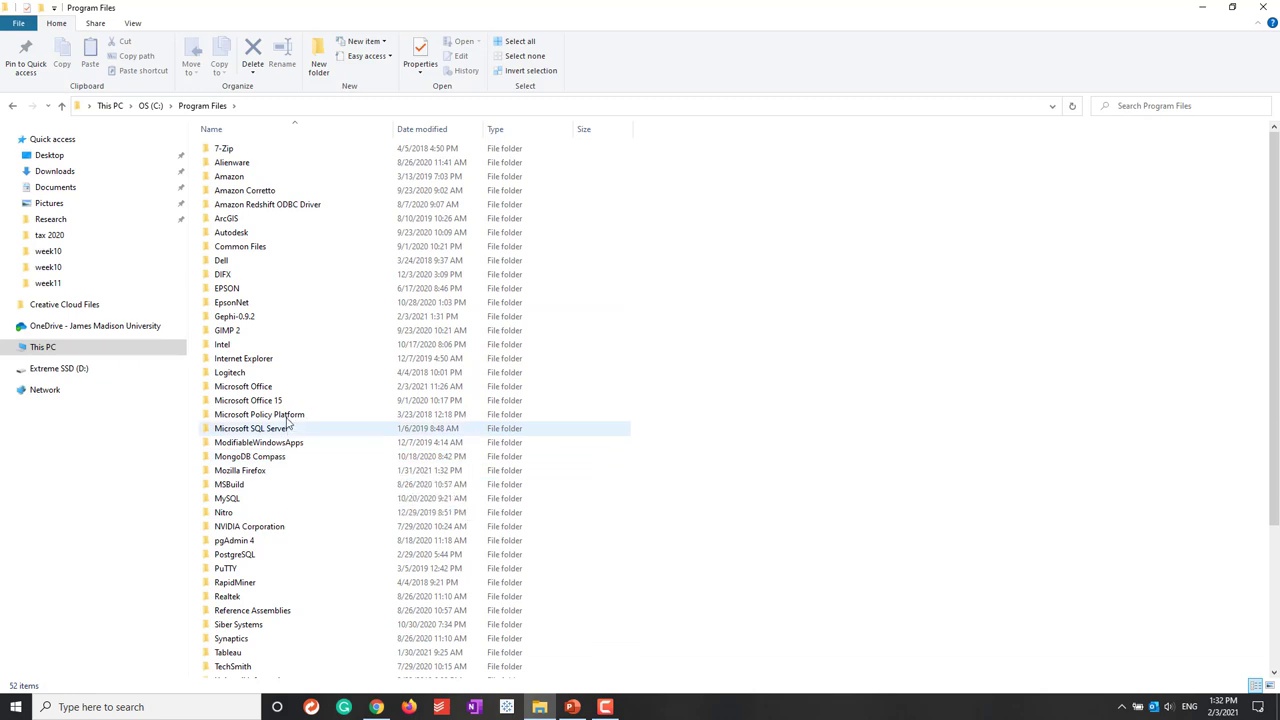
{"action": "left_click", "coordinate": [257, 192]}
{"action": "double_click", "coordinate": [257, 192]}
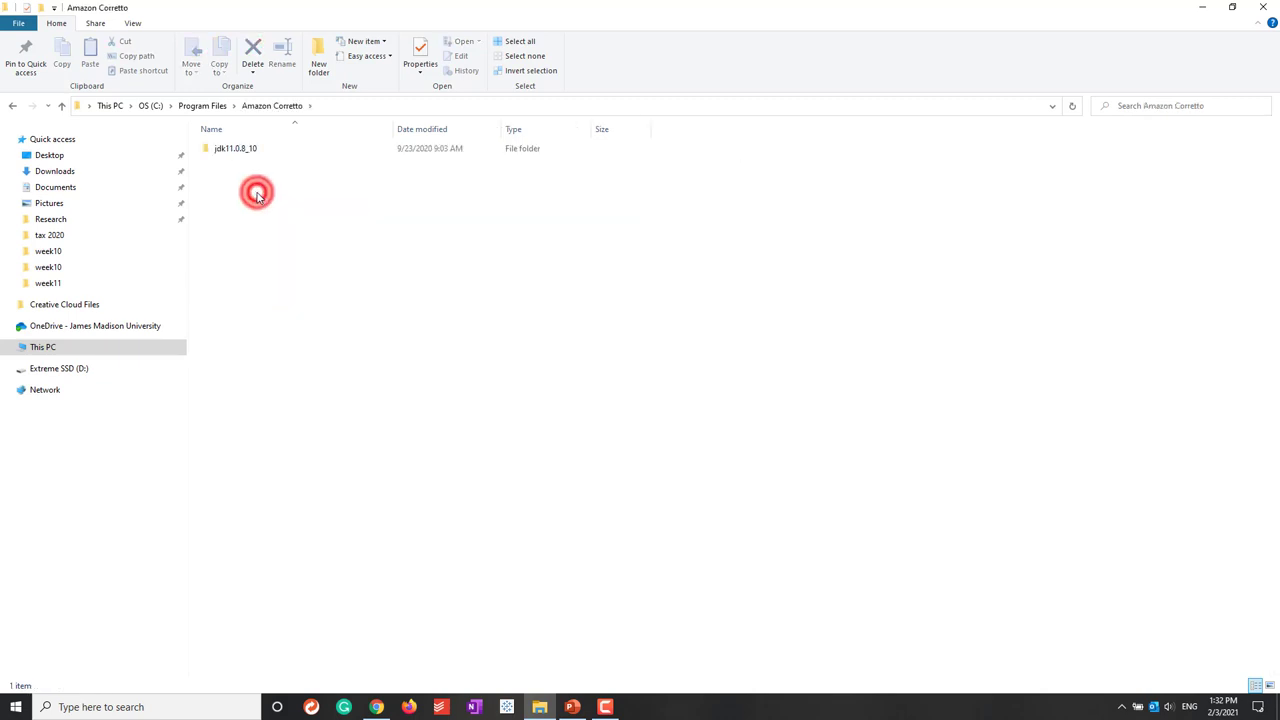
{"action": "mouse_move", "coordinate": [254, 154]}
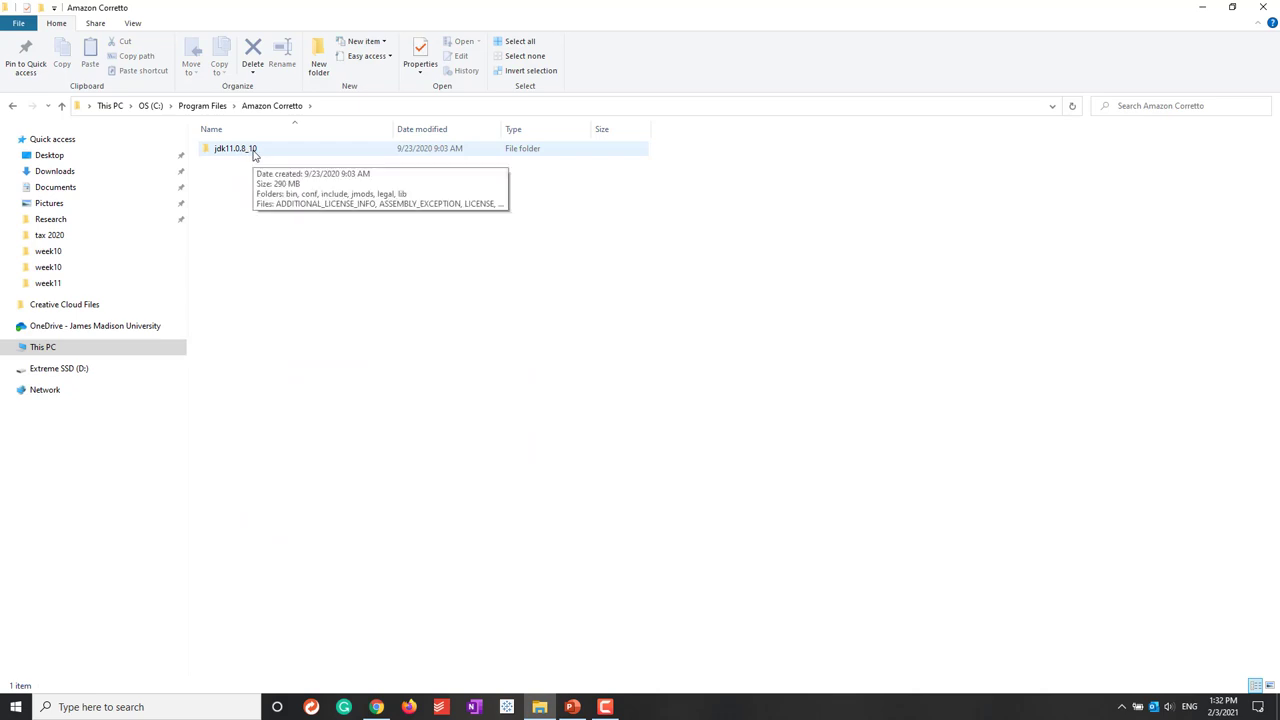
{"action": "double_click", "coordinate": [231, 149]}
{"action": "left_click", "coordinate": [395, 105]}
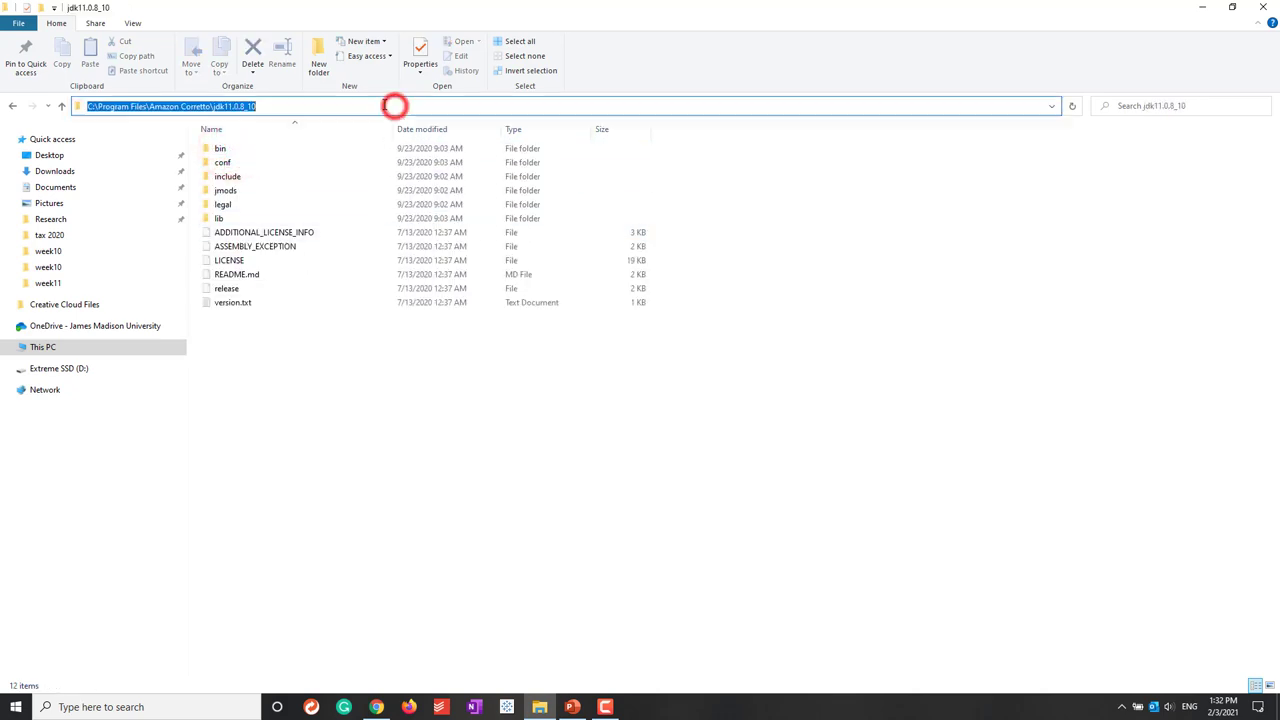
{"action": "right_click", "coordinate": [343, 107]}
{"action": "left_click", "coordinate": [374, 149]}
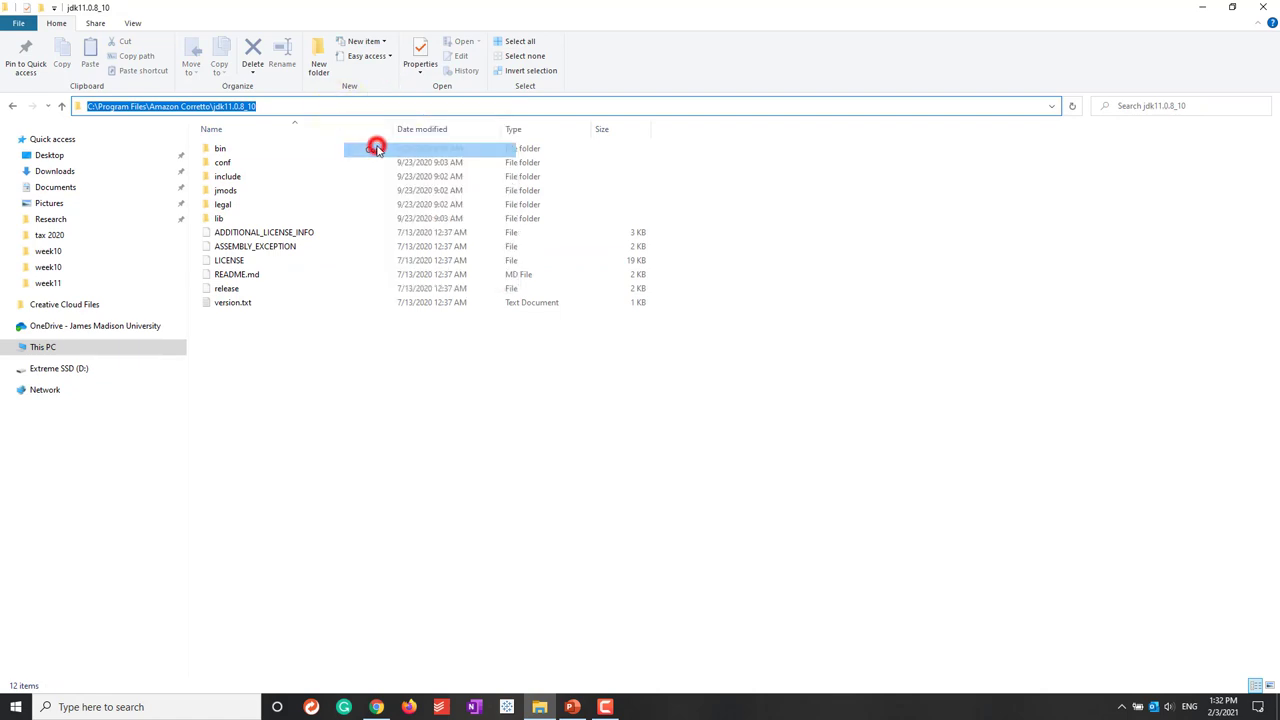
{"action": "left_click", "coordinate": [346, 424]}
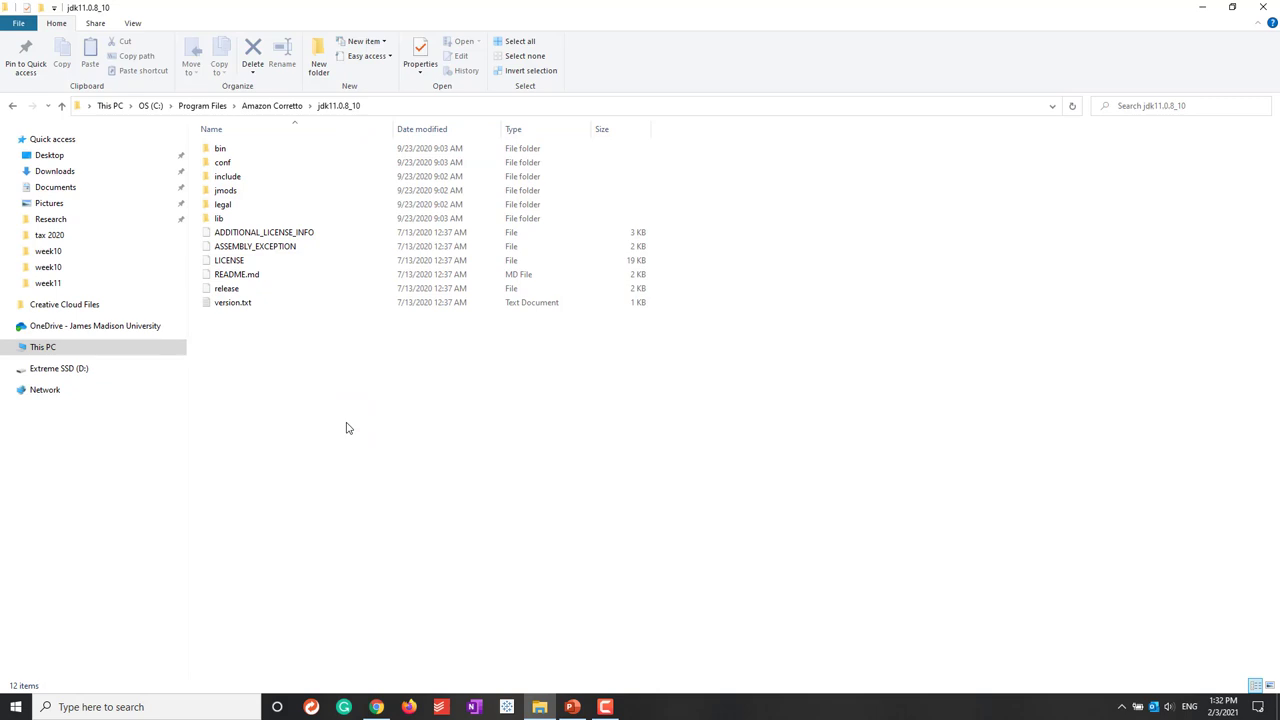
Step: Go to Program Files\Gephi-0.9.2\etc and bring up the context menu for gephi.conf
{"action": "left_click", "coordinate": [187, 111]}
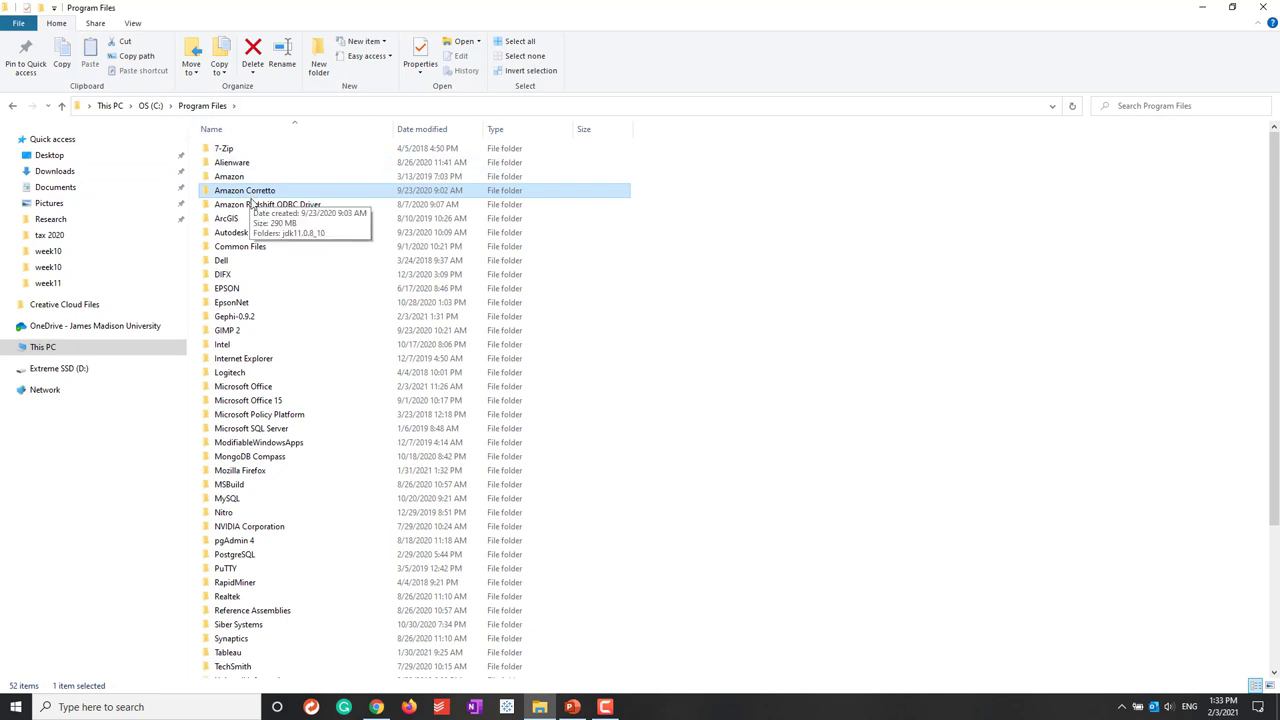
{"action": "left_click", "coordinate": [258, 318]}
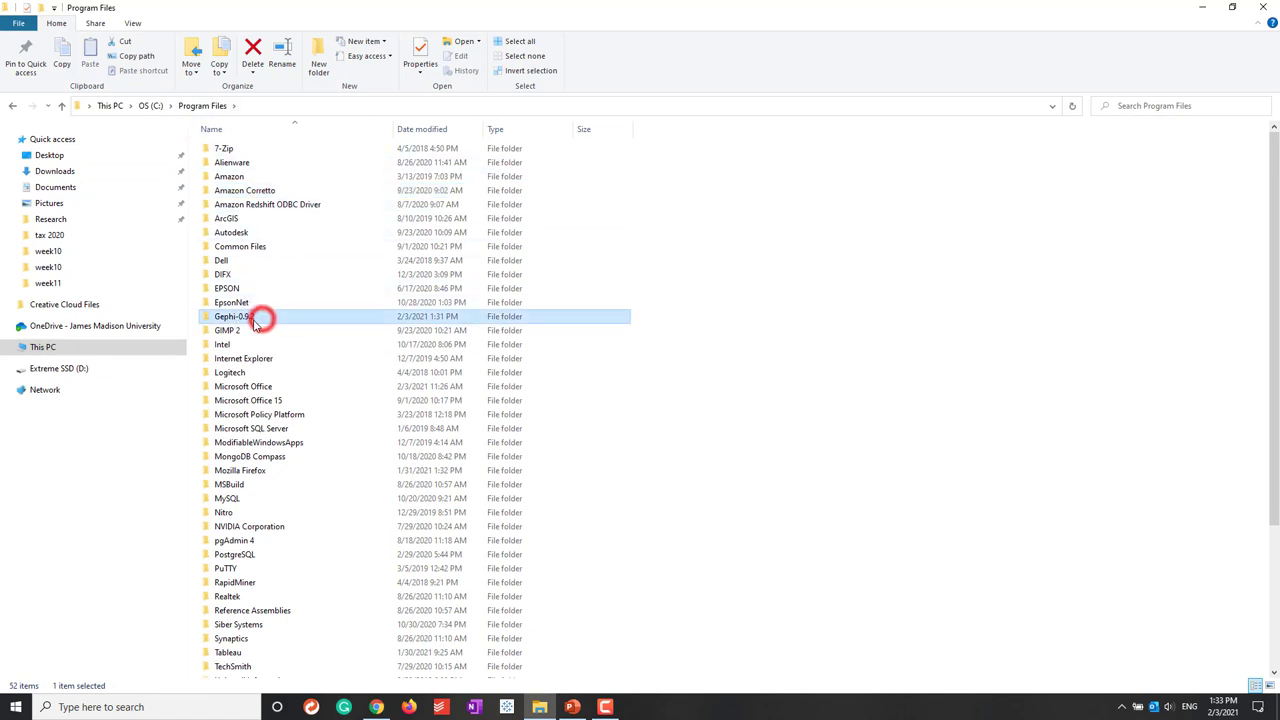
{"action": "double_click", "coordinate": [258, 318]}
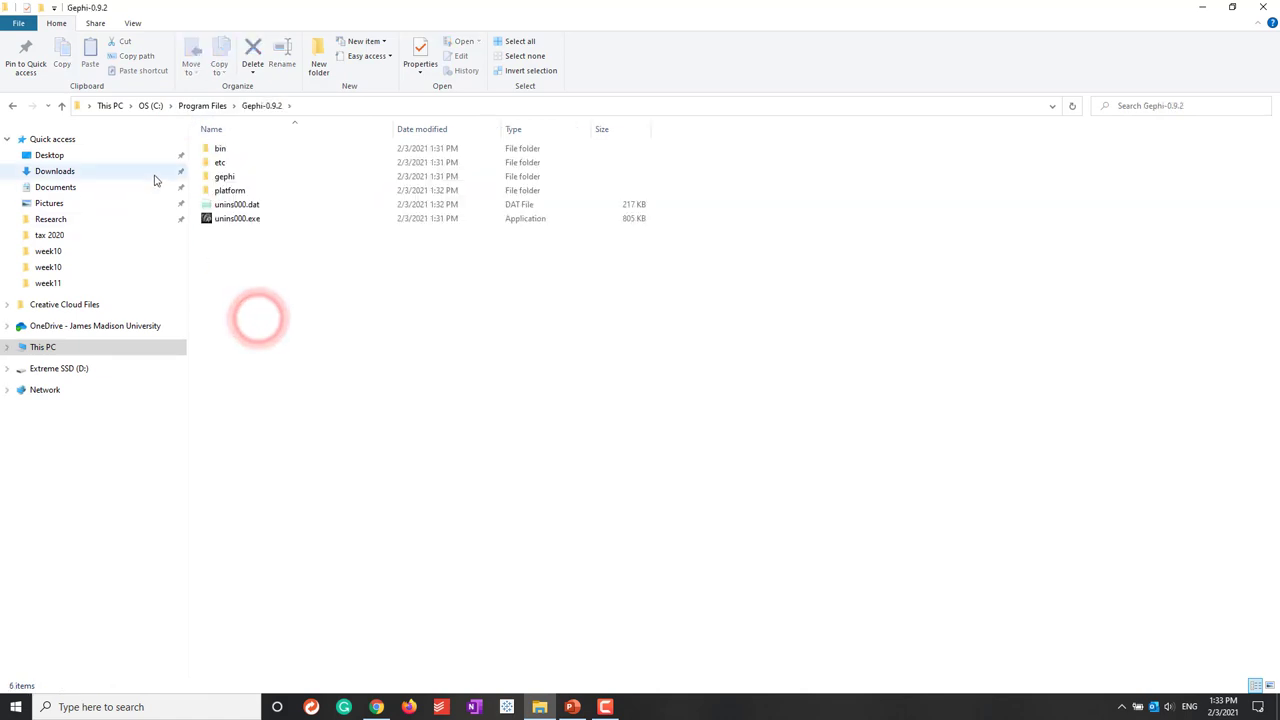
{"action": "double_click", "coordinate": [229, 164]}
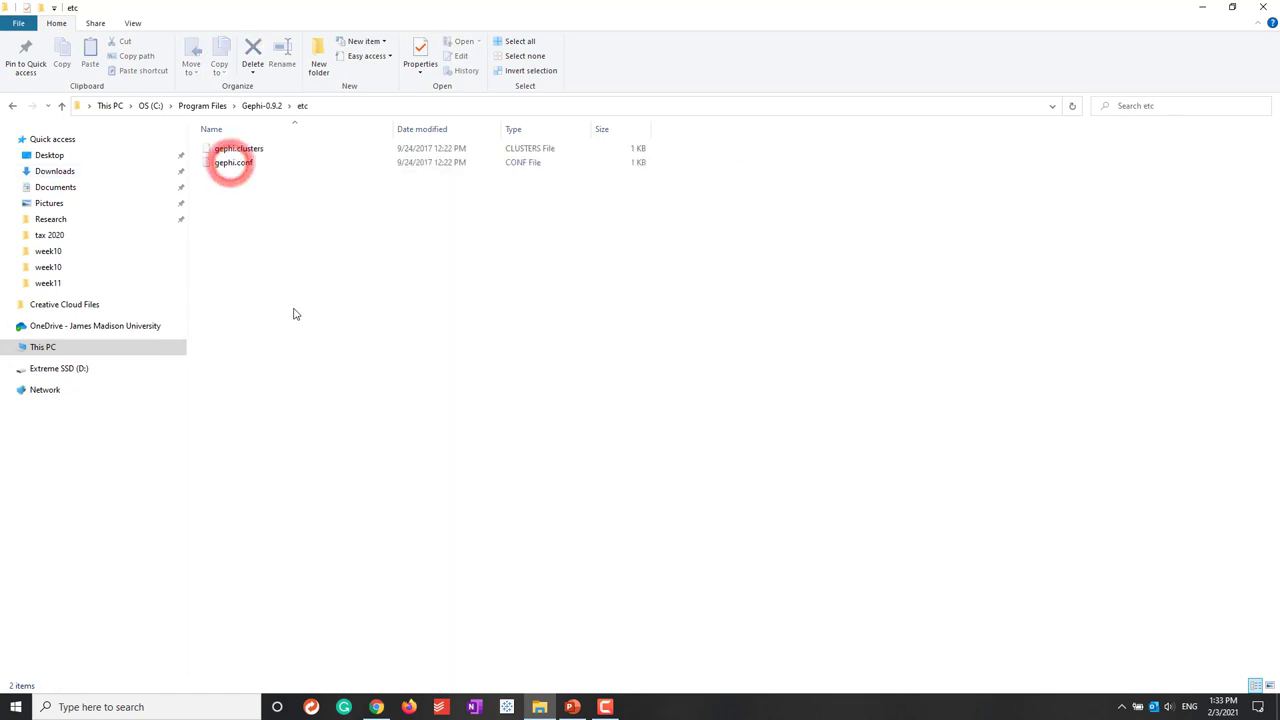
{"action": "left_click", "coordinate": [234, 167]}
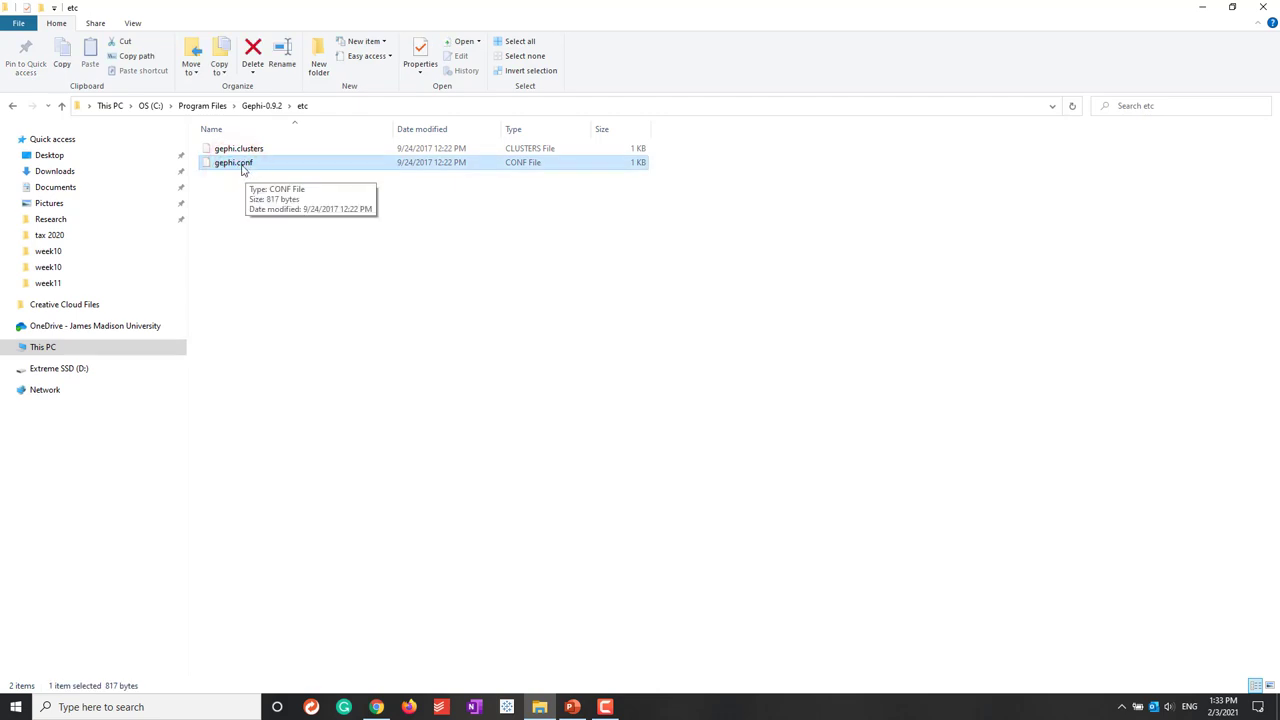
{"action": "right_click", "coordinate": [241, 168]}
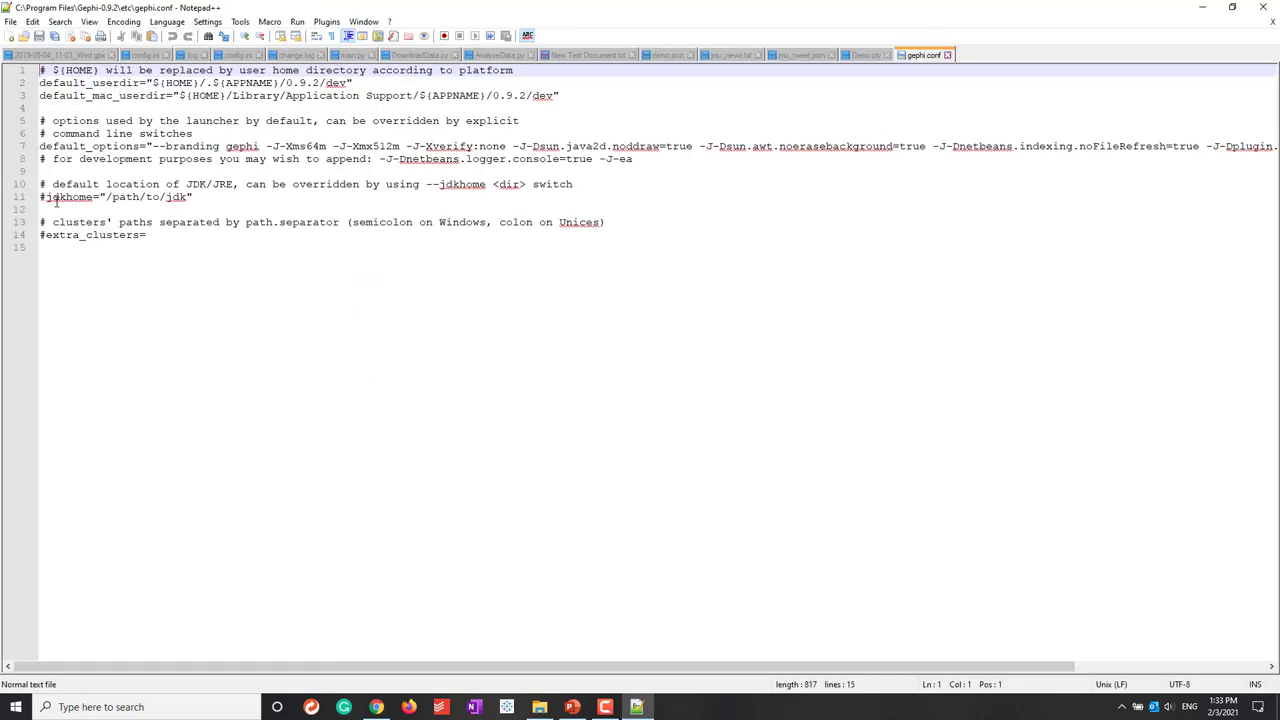
Step: Uncomment the jdkhome line in gephi.conf by deleting its leading #
{"action": "left_click_drag", "start_coordinate": [212, 200], "coordinate": [36, 186]}
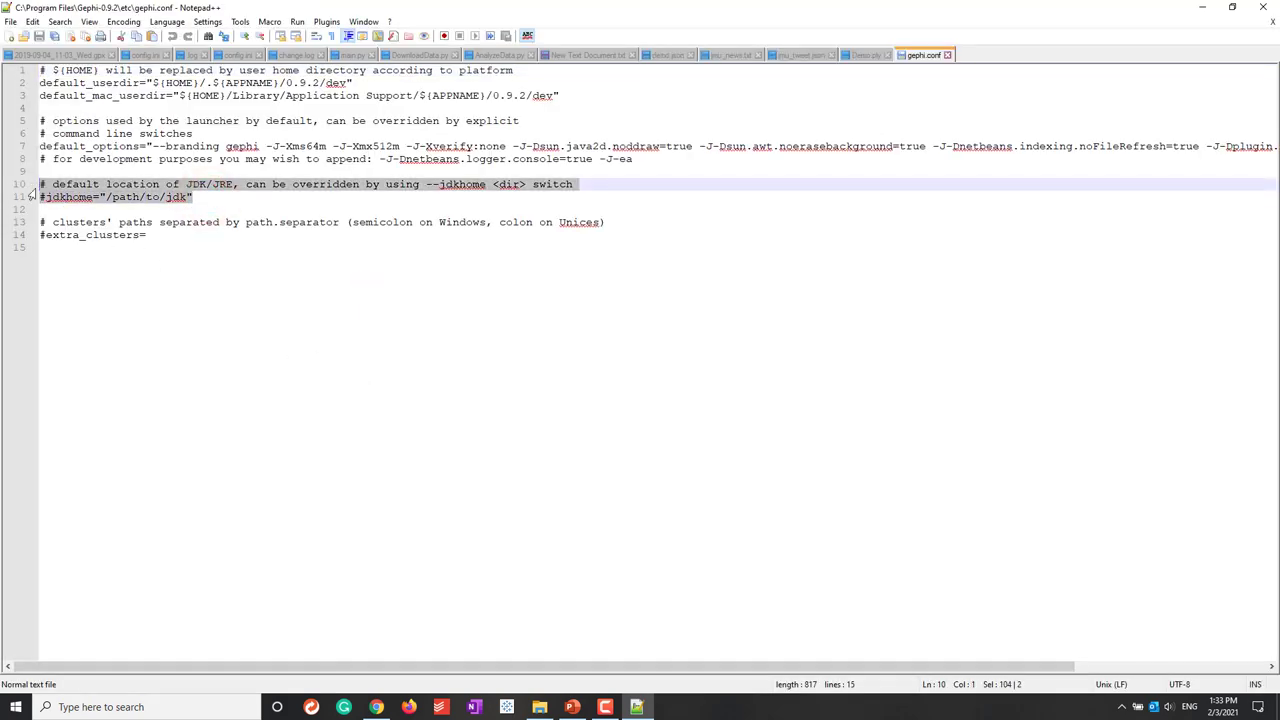
{"action": "left_click", "coordinate": [103, 197]}
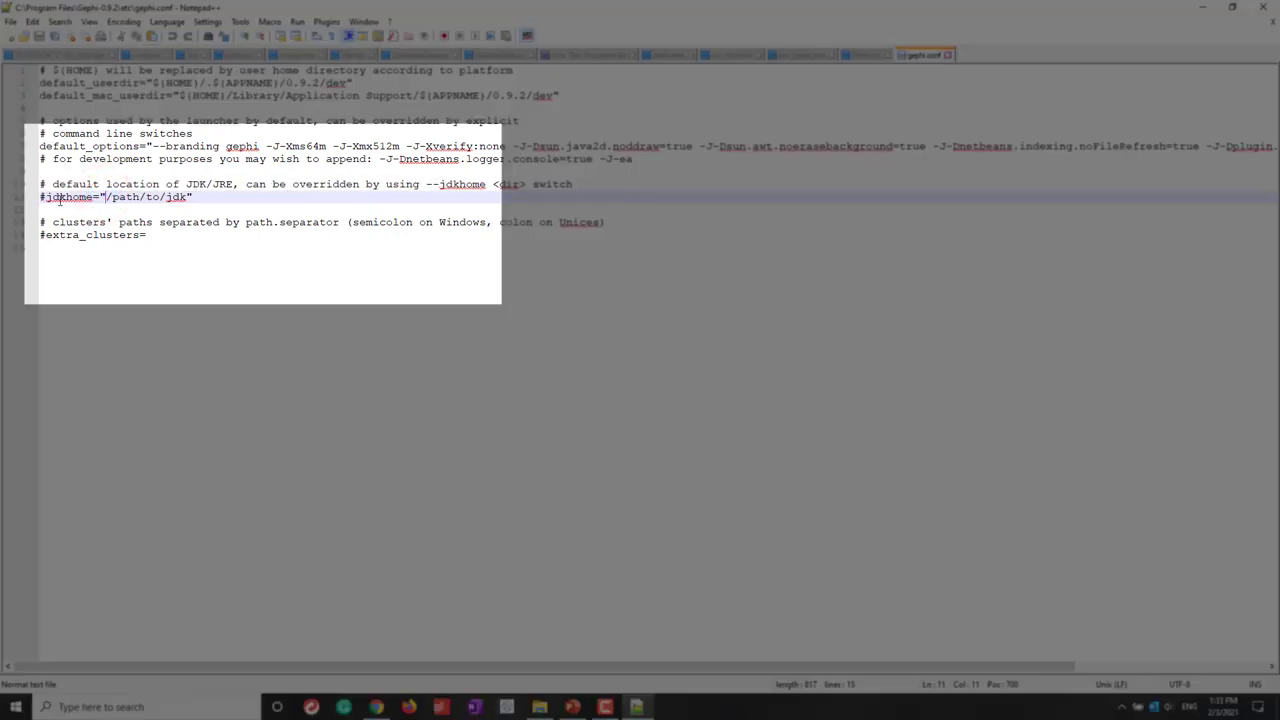
{"action": "left_click", "coordinate": [44, 196]}
{"action": "key", "text": "BackSpace"}
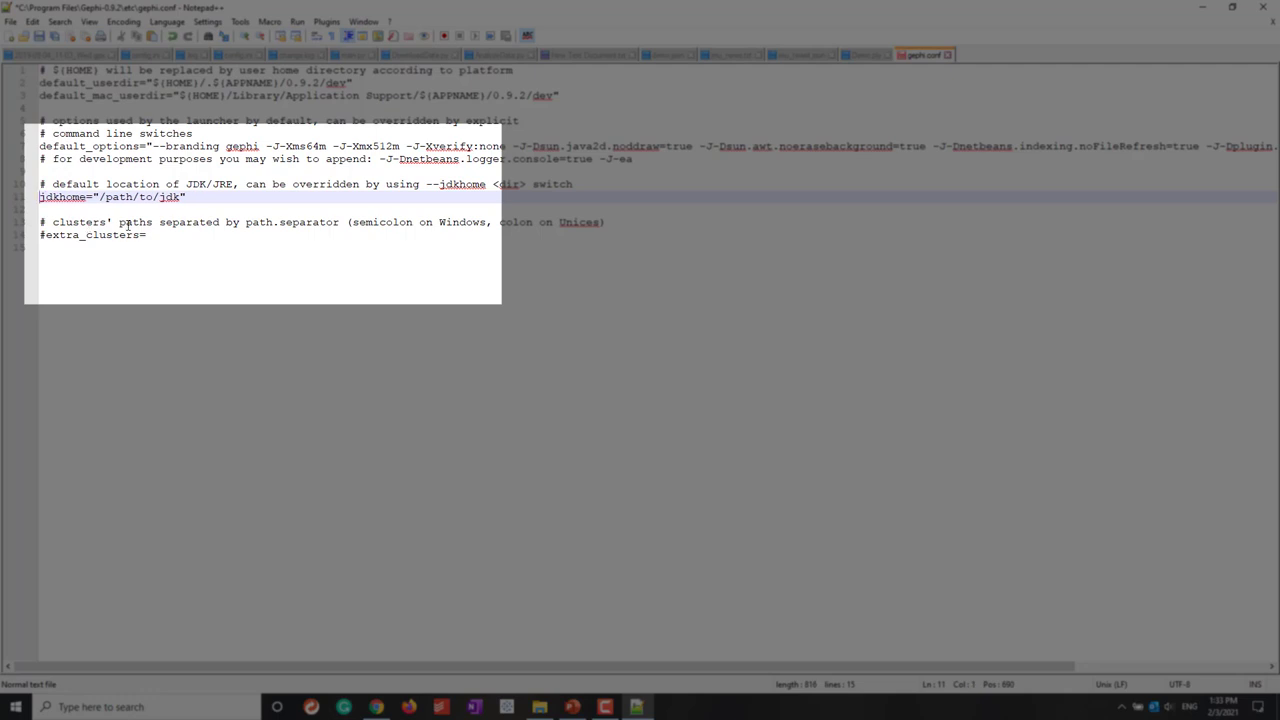
Step: Replace /path/to/jdk with C:\Program Files\Amazon Corretto\jdk11.0.8_10 and save gephi.conf
{"action": "left_click_drag", "start_coordinate": [181, 196], "coordinate": [98, 197]}
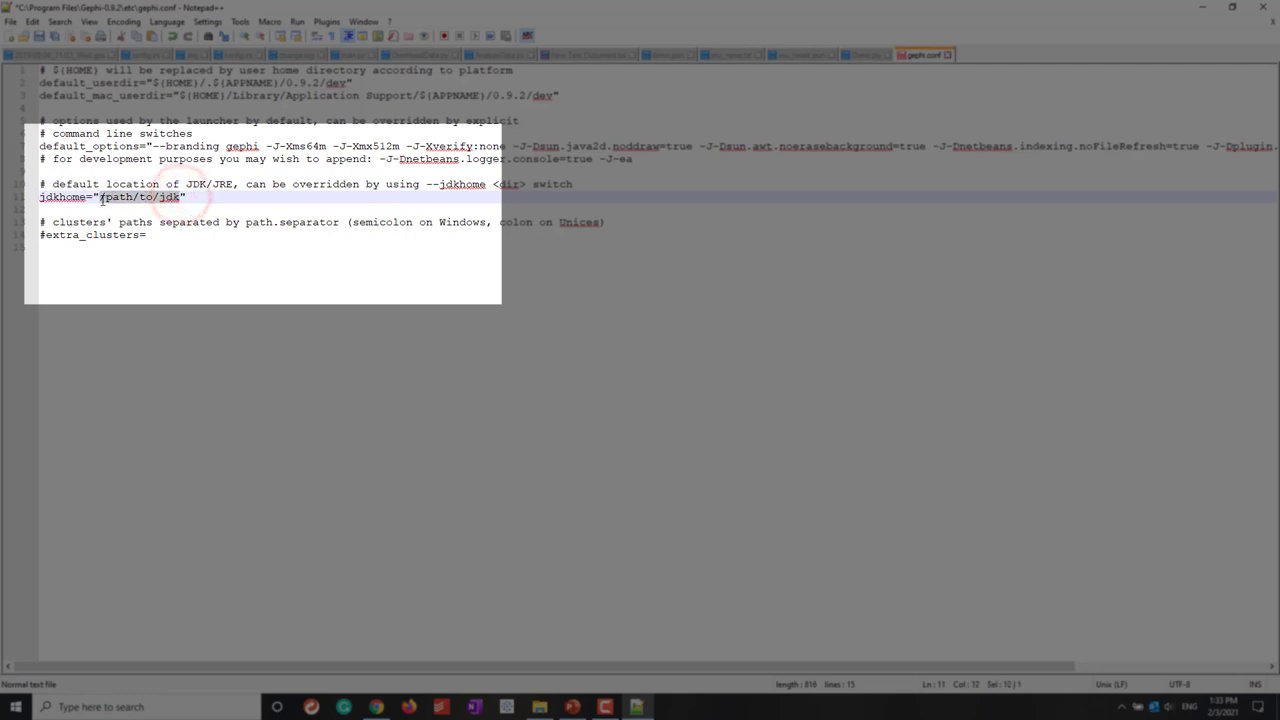
{"action": "key", "text": "BackSpace"}
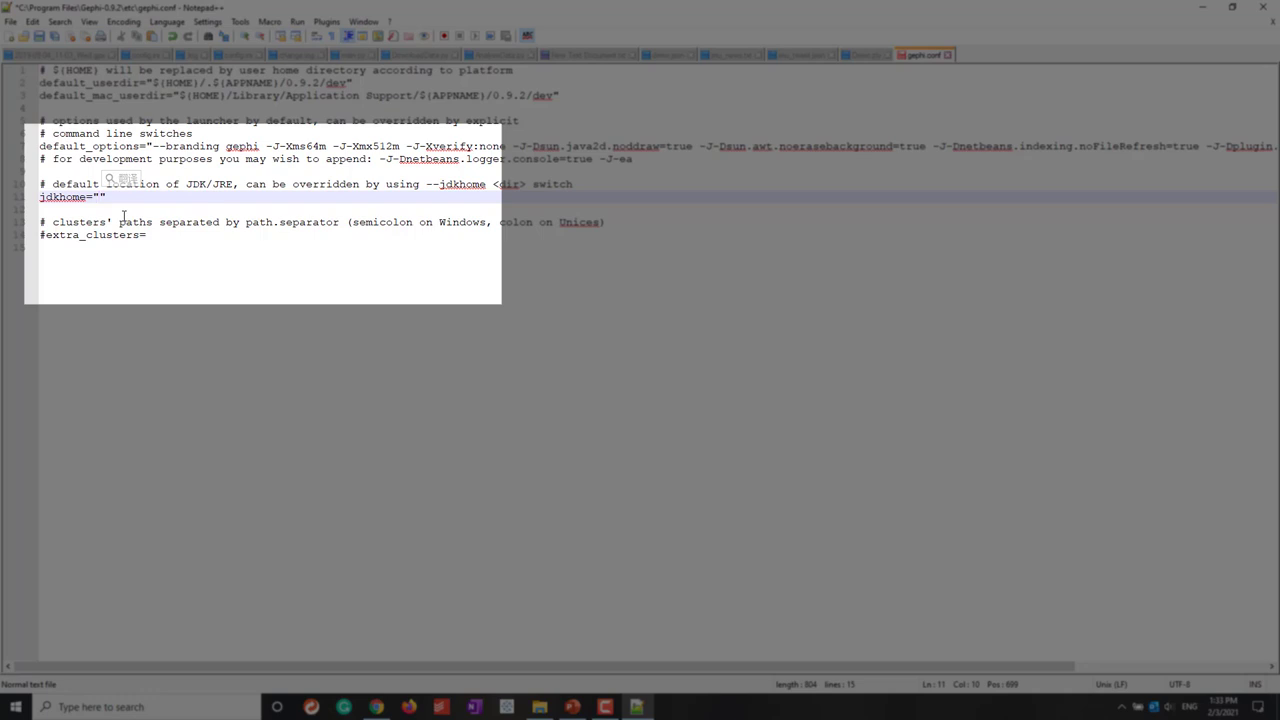
{"action": "type", "text": "C:\\Program Files\\Amazon Corretto\\jdk11.0.8_10"}
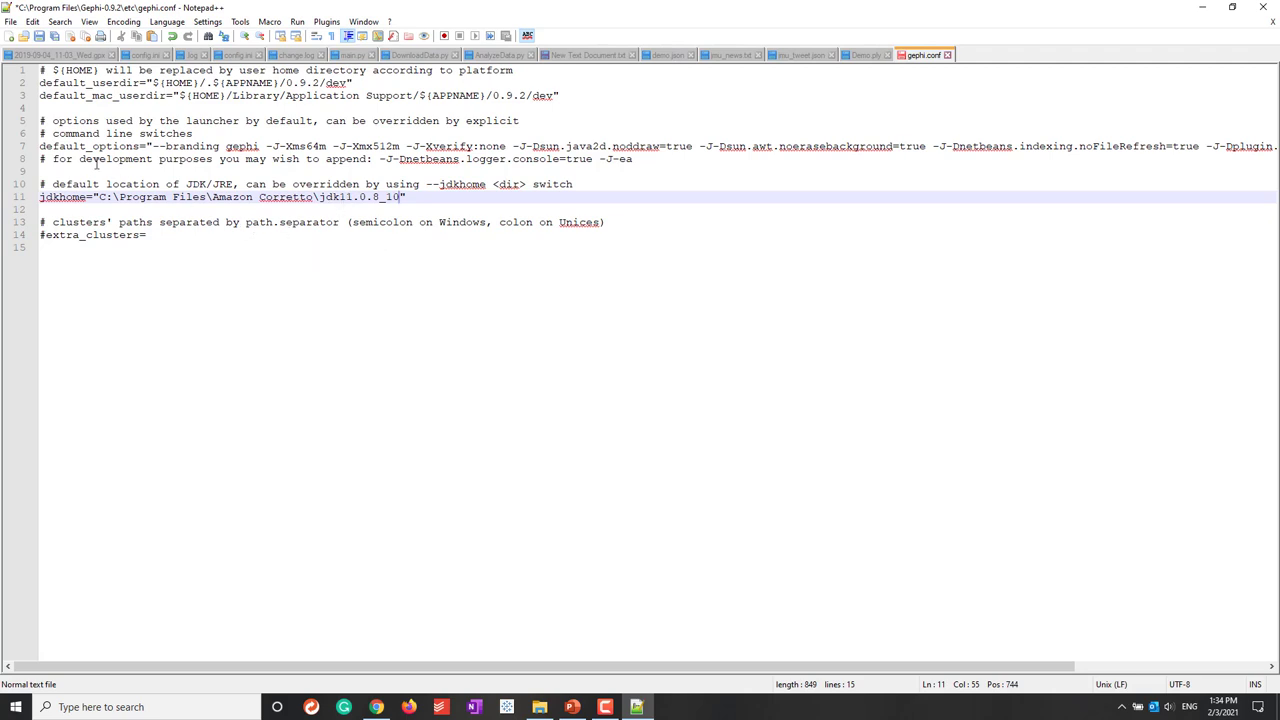
{"action": "left_click", "coordinate": [37, 36]}
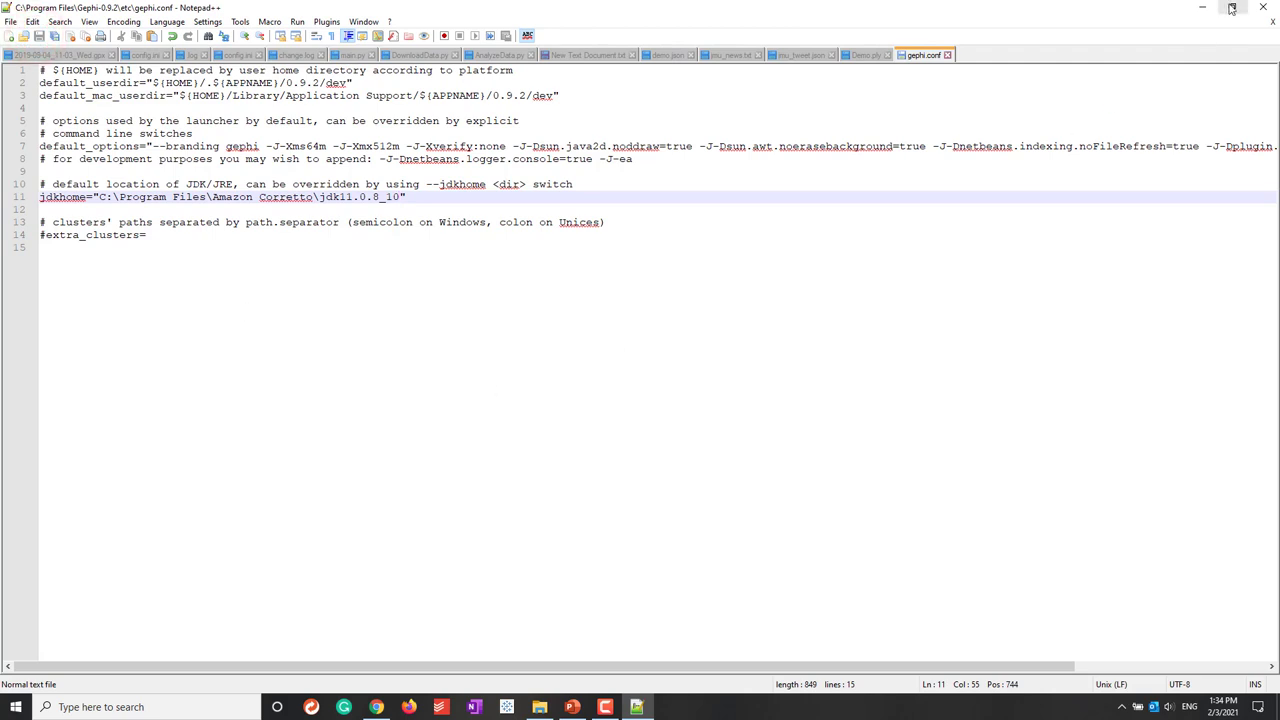
Step: Close Notepad++ and launch Gephi by searching 'gephi' in Windows Search
{"action": "left_click", "coordinate": [1263, 7]}
{"action": "left_click", "coordinate": [662, 368]}
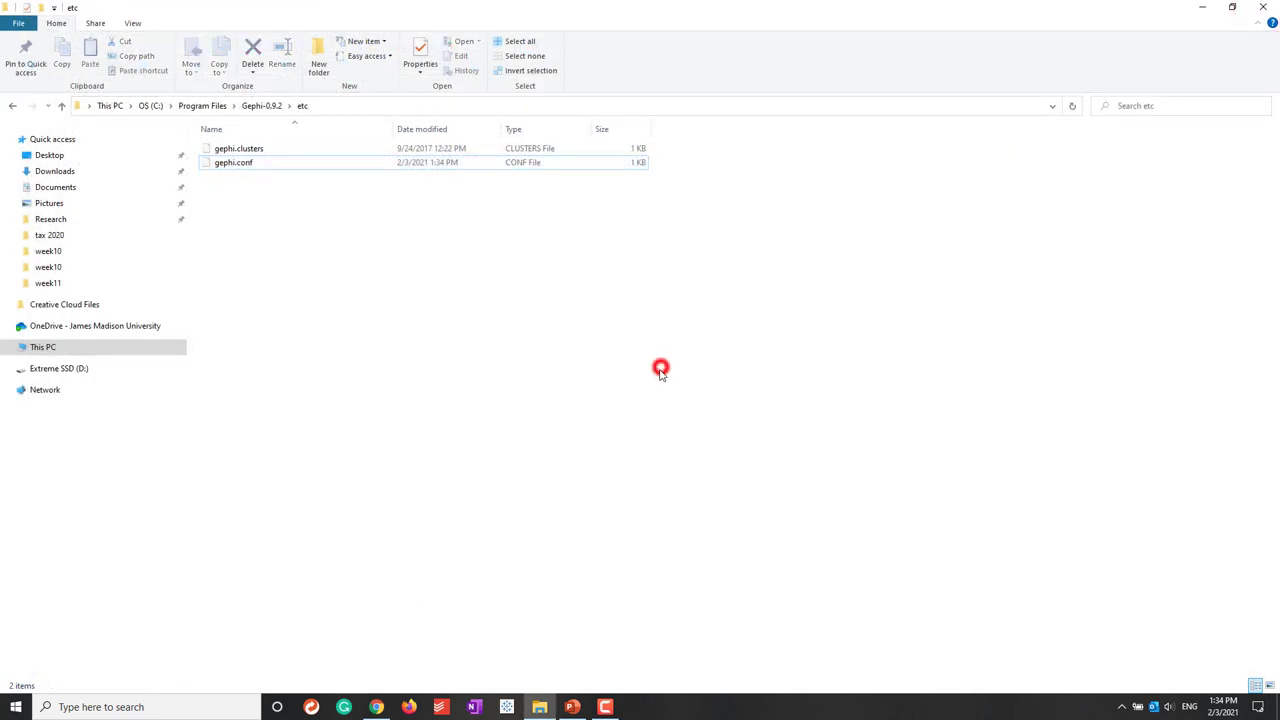
{"action": "left_click", "coordinate": [198, 707]}
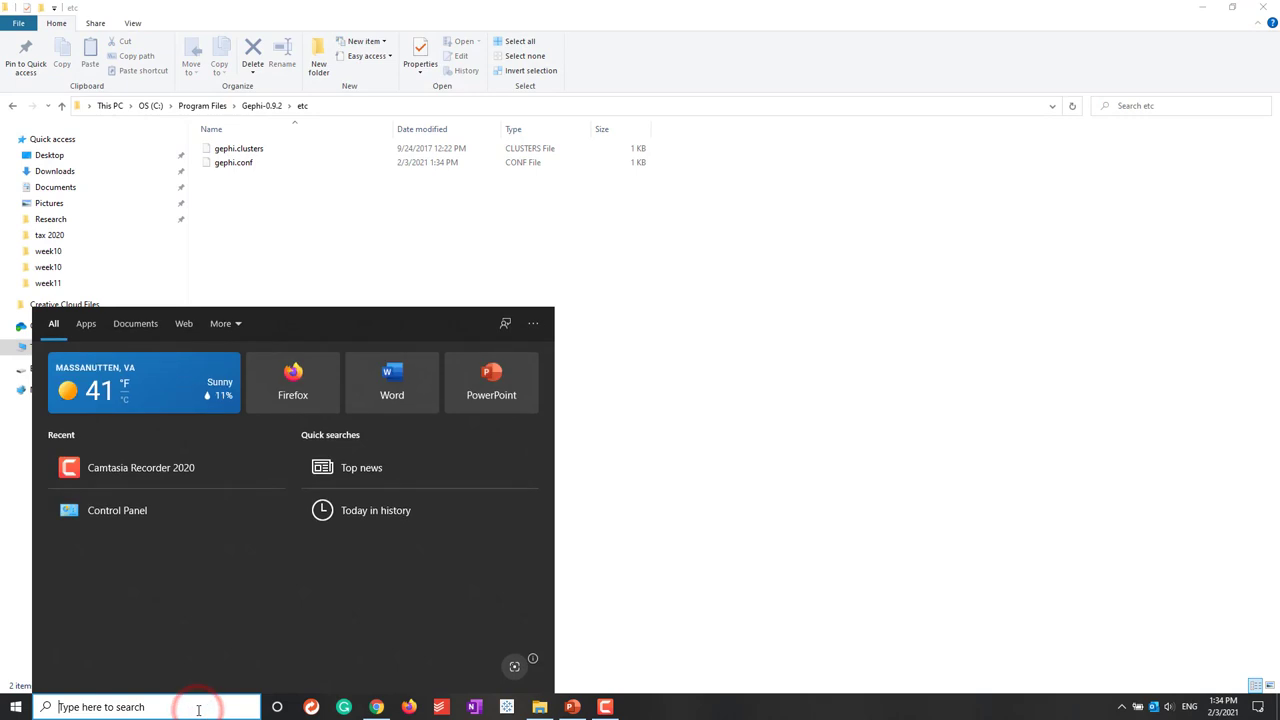
{"action": "type", "text": "gephi"}
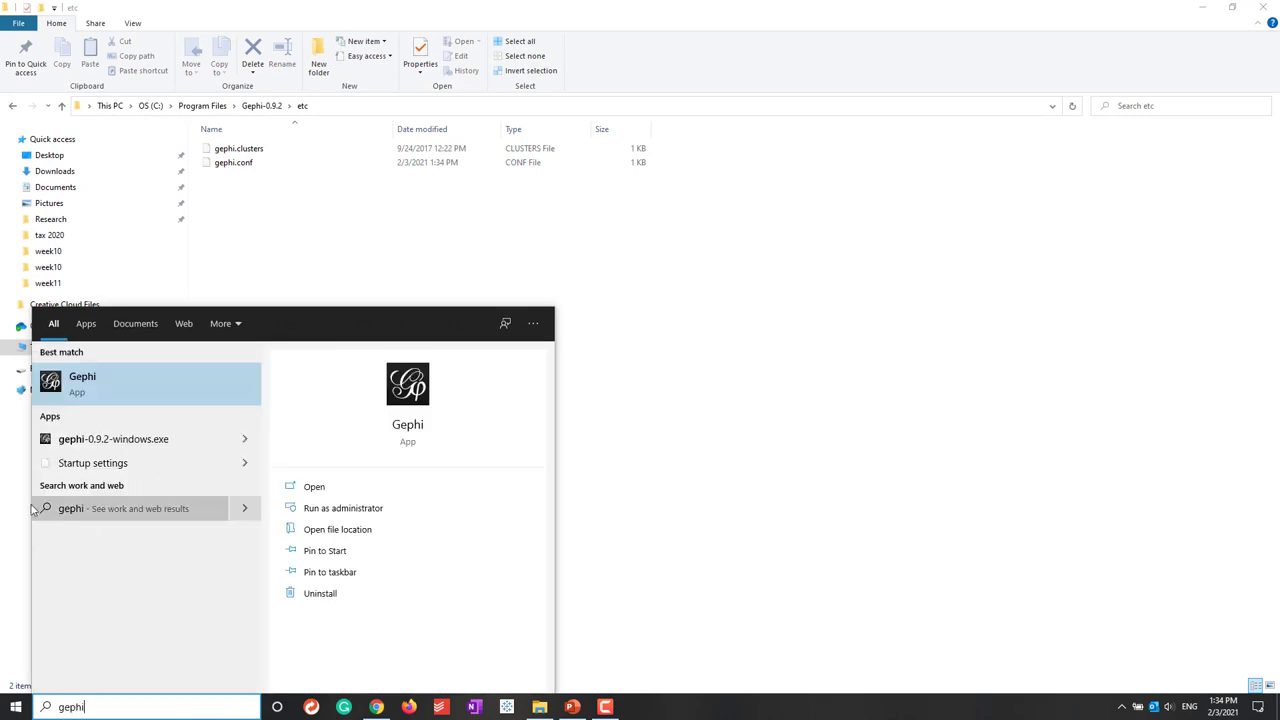
{"action": "left_click", "coordinate": [85, 383]}
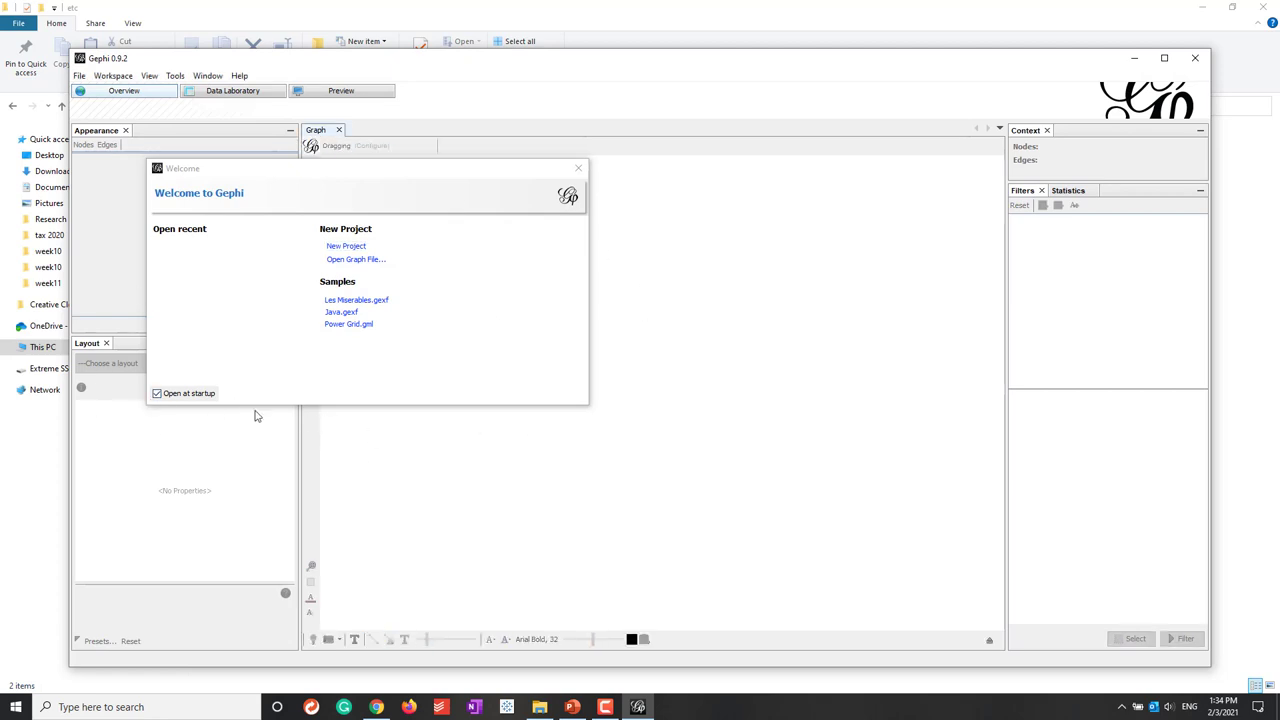
Step: Turn off 'Open at startup', close the Welcome window, and maximize the Gephi window
{"action": "left_click", "coordinate": [157, 394]}
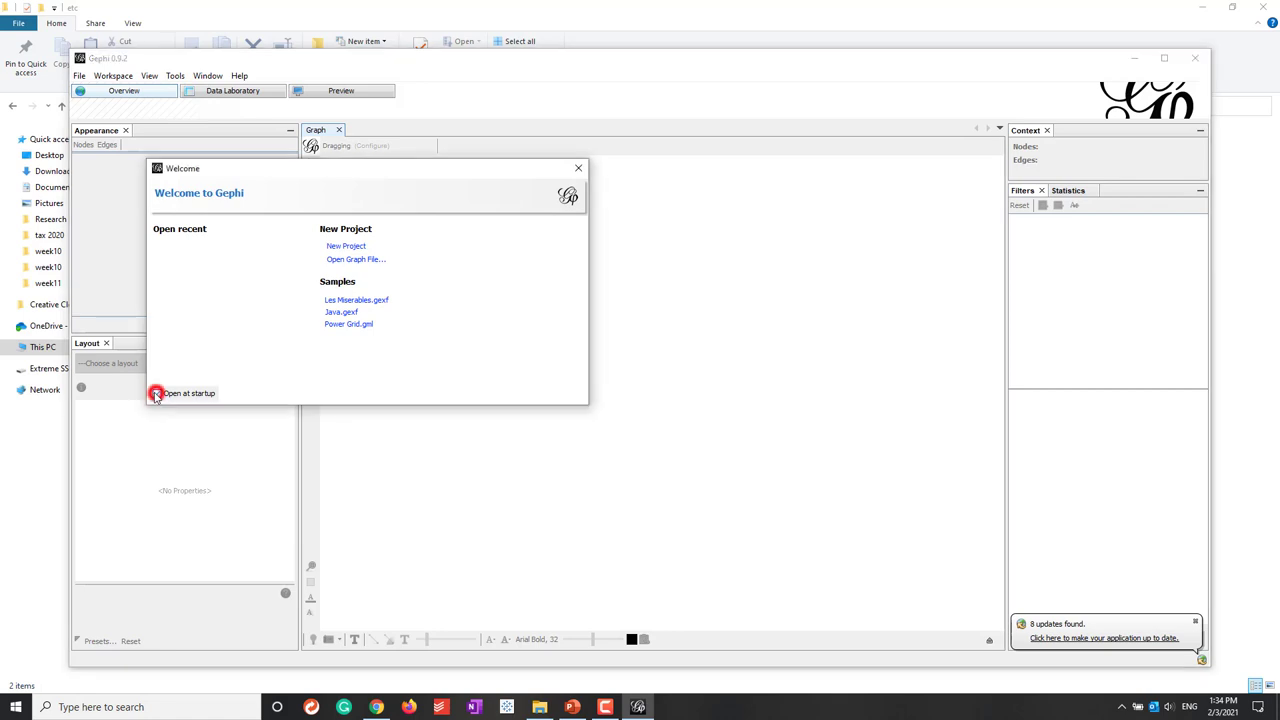
{"action": "left_click", "coordinate": [577, 170]}
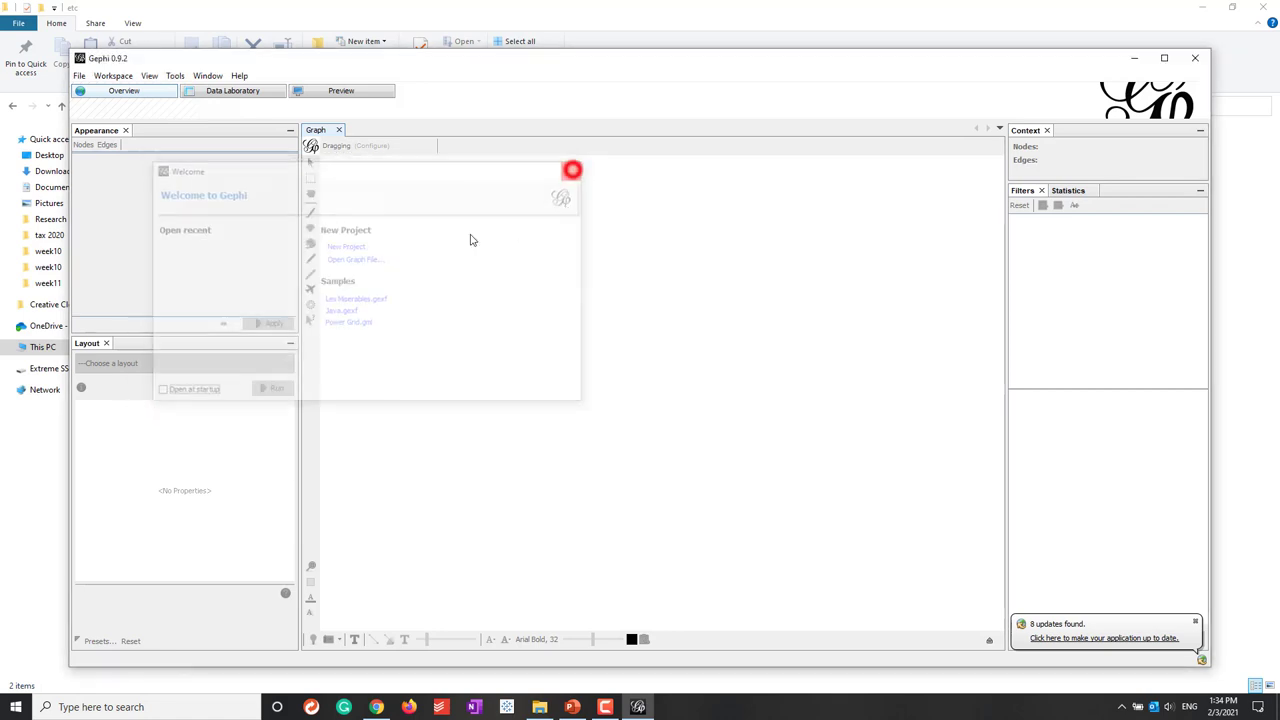
{"action": "left_click", "coordinate": [1163, 57]}
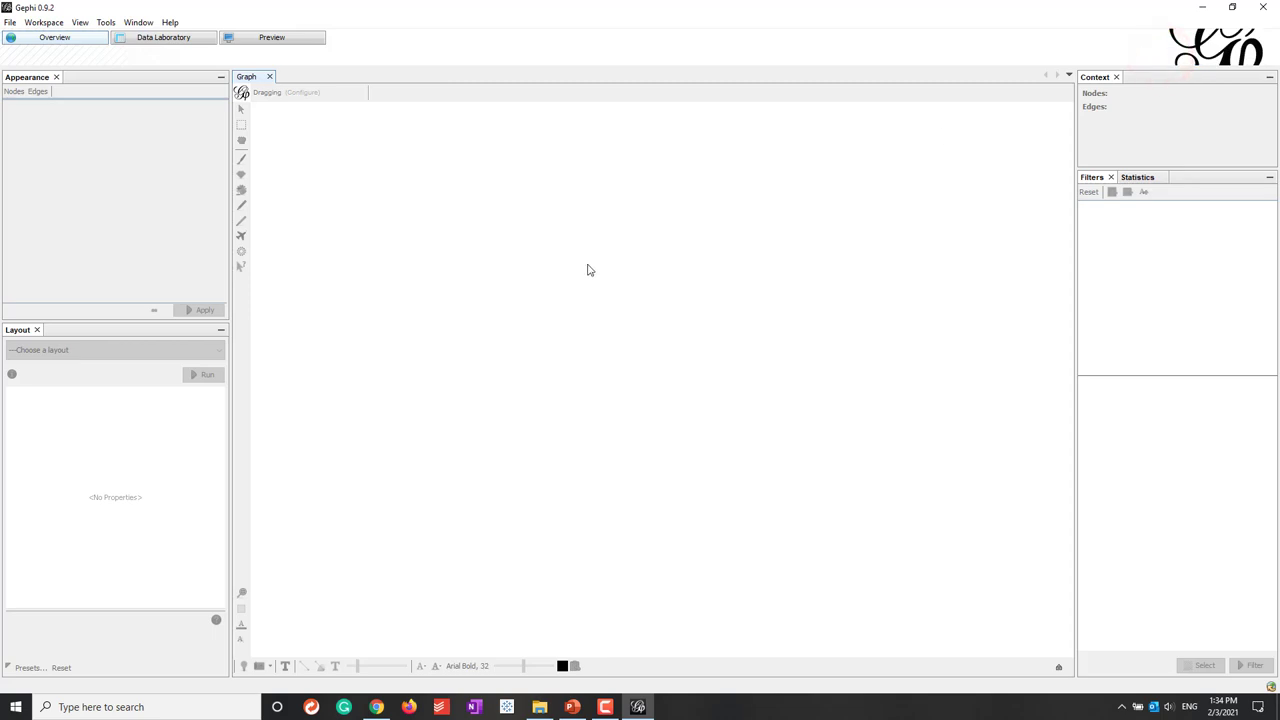